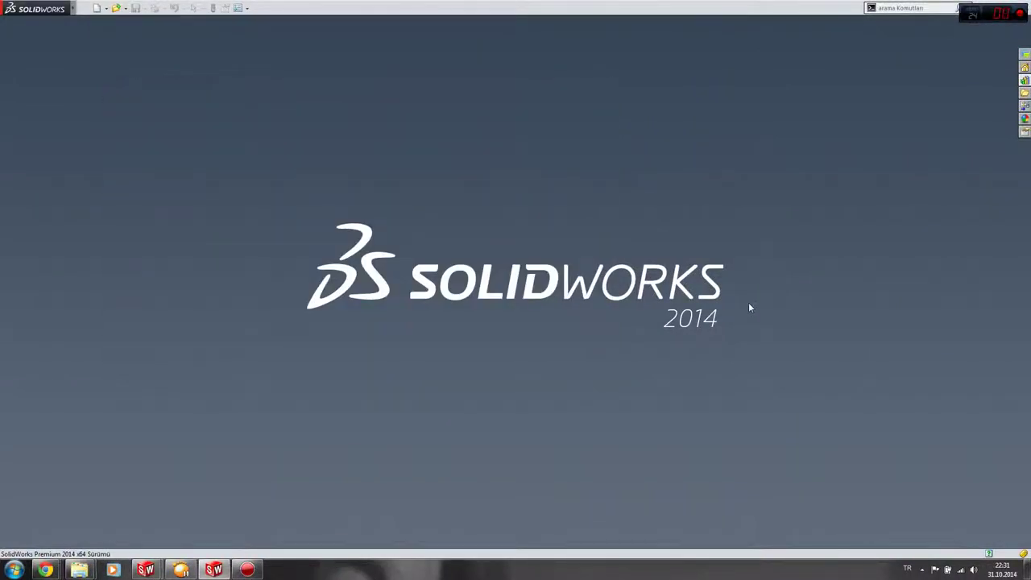
Step: Create a new blank Part document (Parça), Part15, from the New SolidWorks Document dialog
left_click(97, 8)
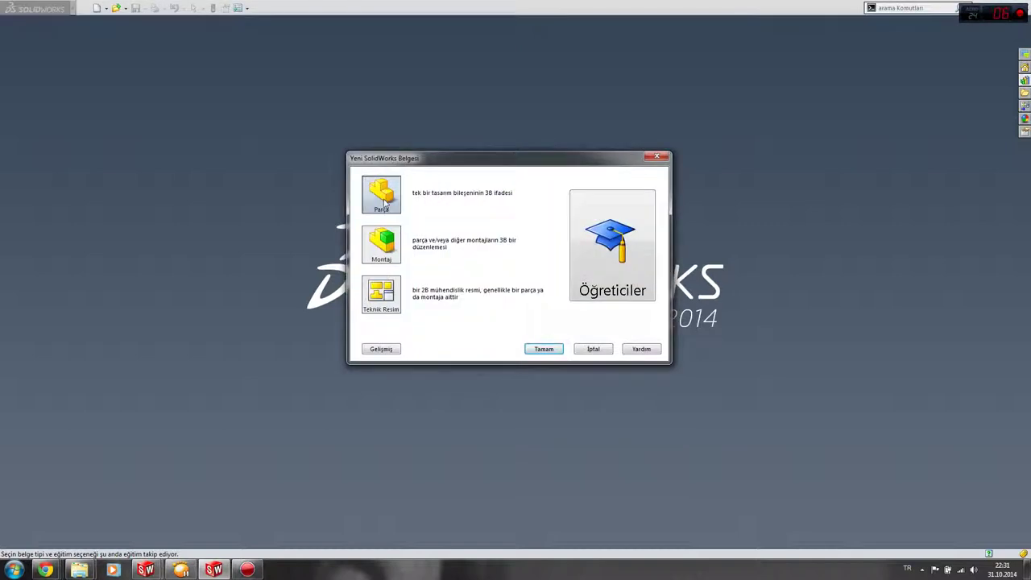
left_click(550, 351)
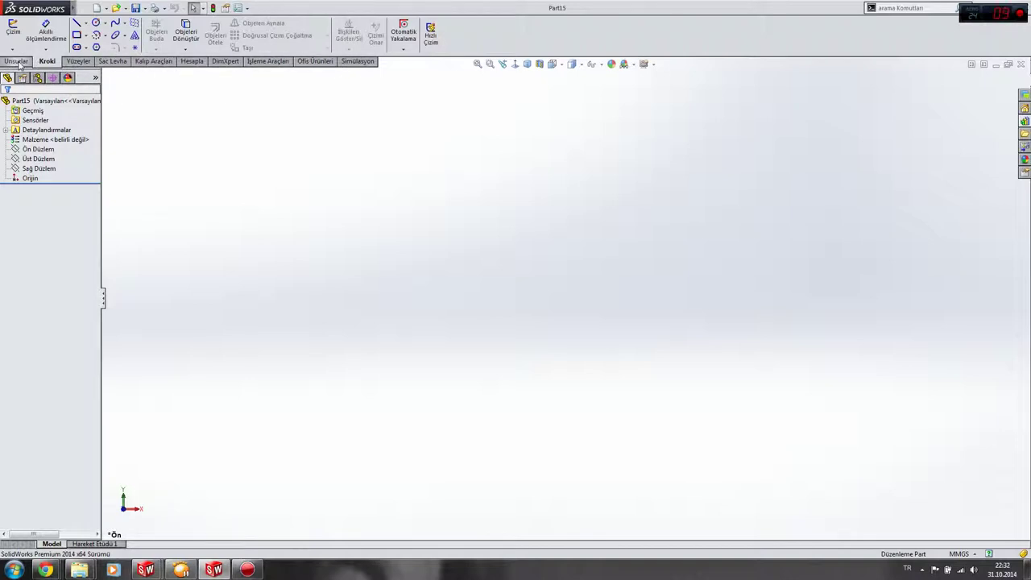
left_click(19, 65)
left_click(39, 64)
right_click(90, 65)
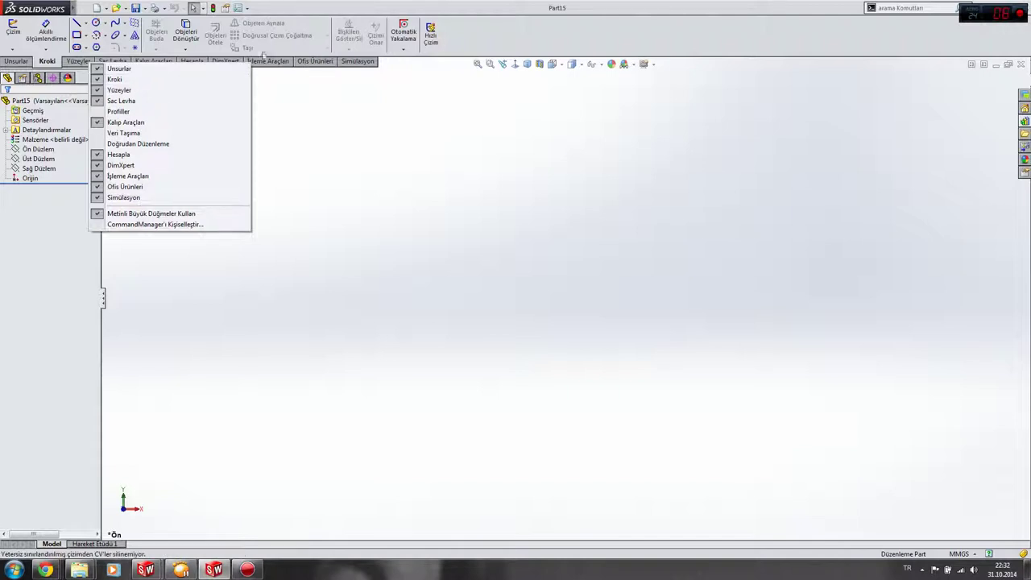
right_click(285, 77)
right_click(203, 84)
right_click(216, 44)
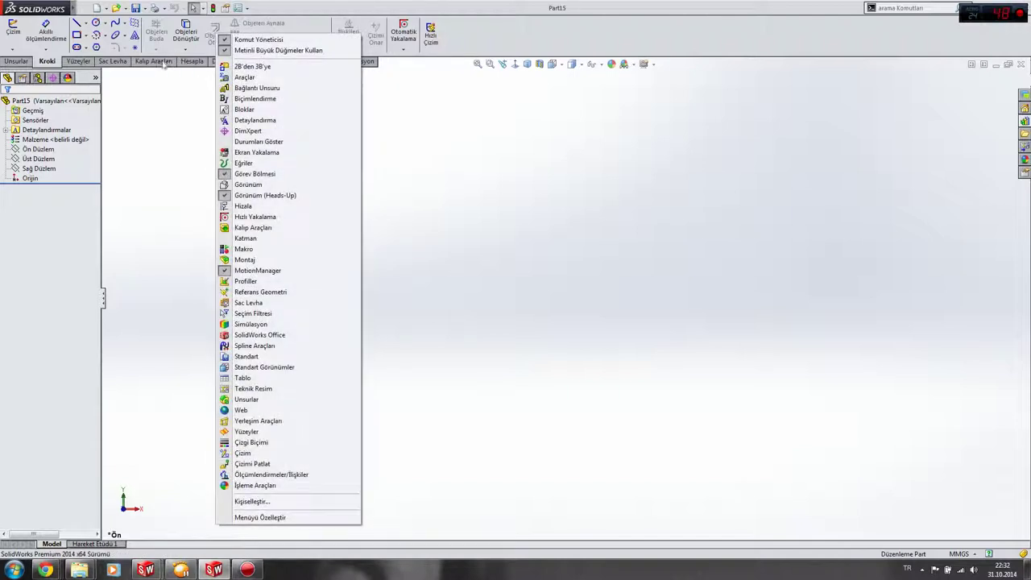
right_click(145, 62)
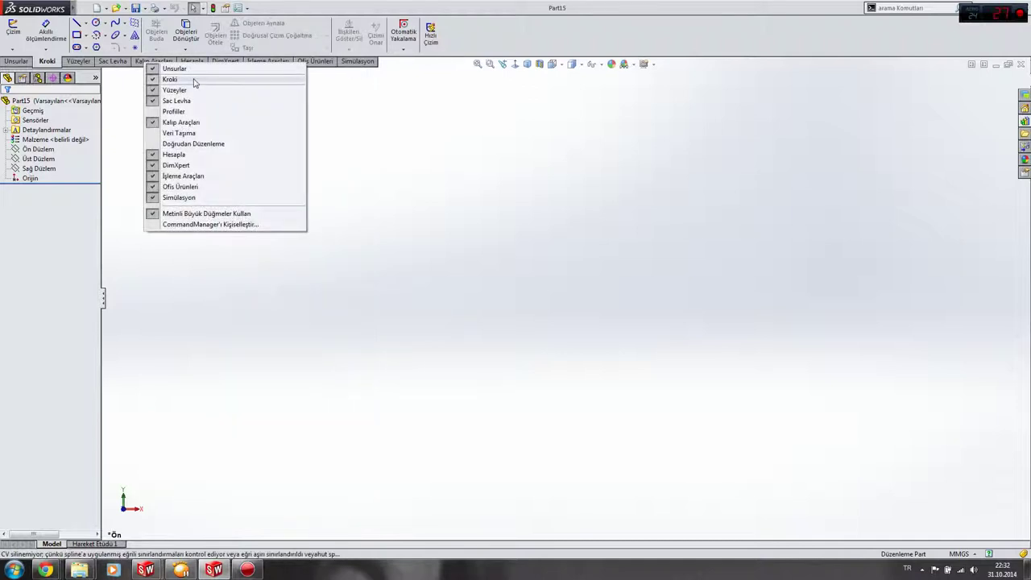
left_click(129, 92)
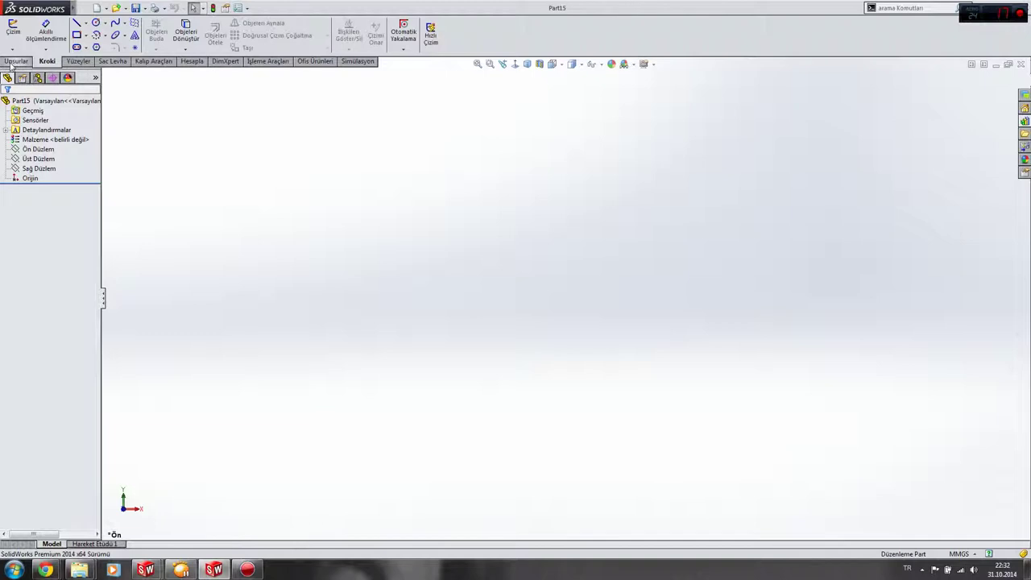
left_click(14, 62)
left_click(47, 61)
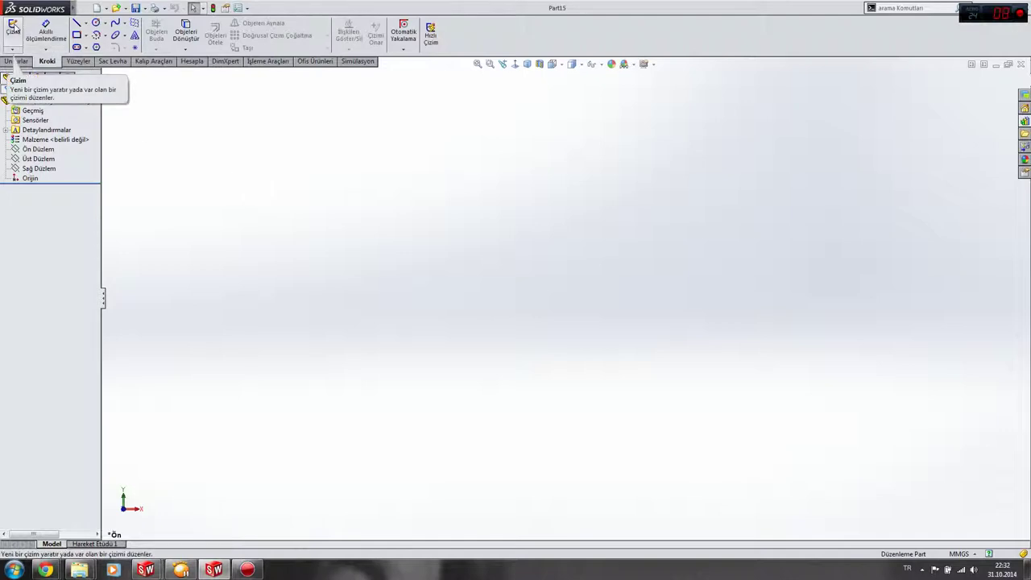
Step: Orbit to inspect the default planes, then open sketch Çizim1 on Ön Düzlem (Front Plane)
left_click(17, 44)
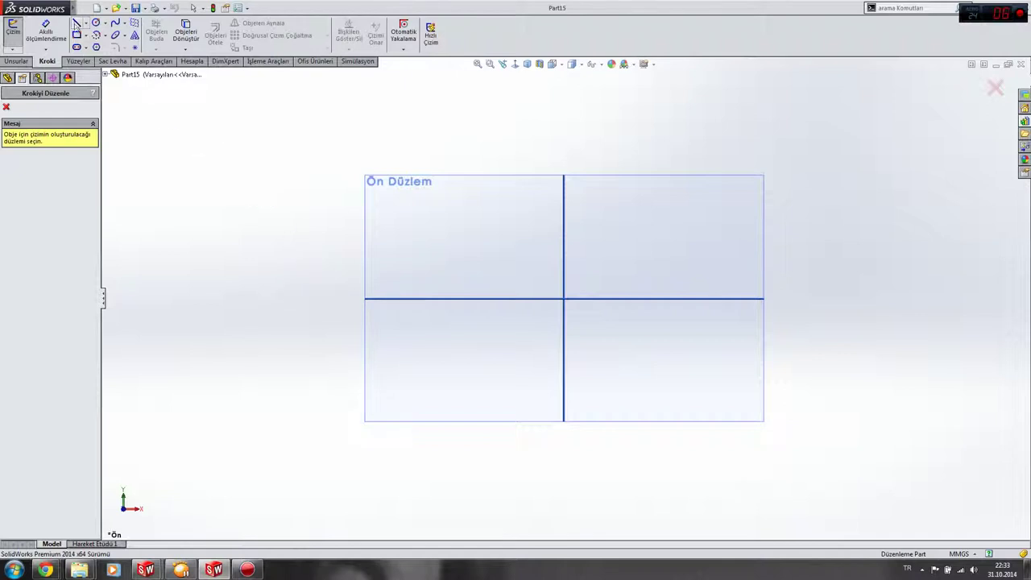
left_click(76, 36)
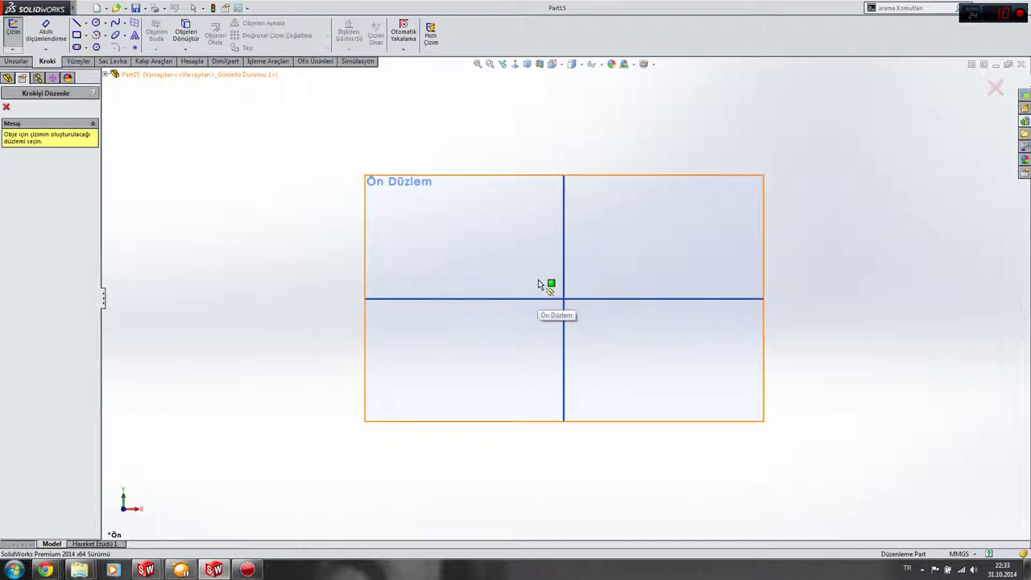
mouse_move(541, 279)
middle_mouse_down()
mouse_move(536, 352)
mouse_move(516, 327)
mouse_move(547, 307)
mouse_move(550, 346)
mouse_move(543, 302)
mouse_move(580, 317)
mouse_move(796, 198)
middle_mouse_up()
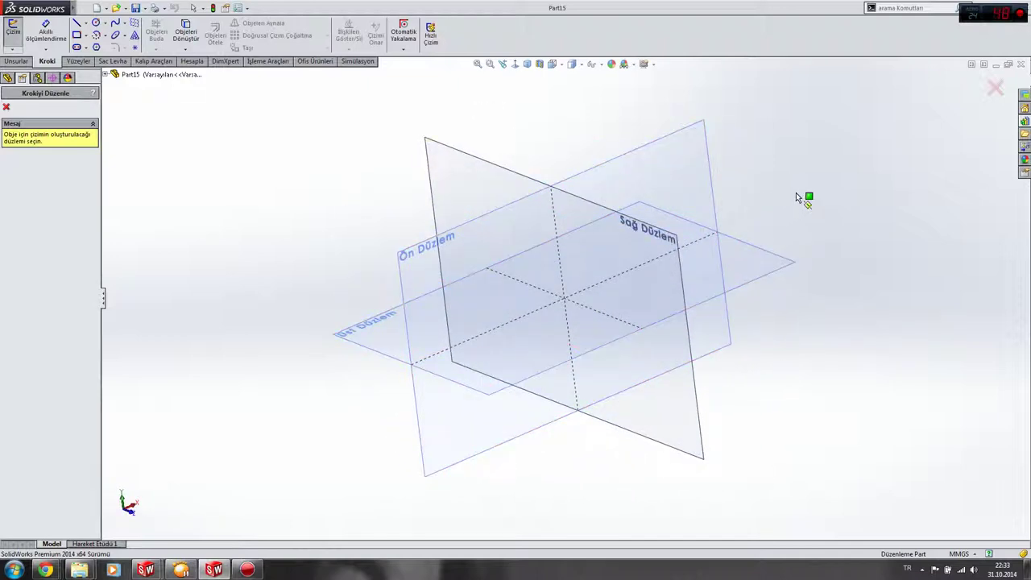
key("Left")
key("Left")
key("Down")
key("Up")
key("Left")
key("Left")
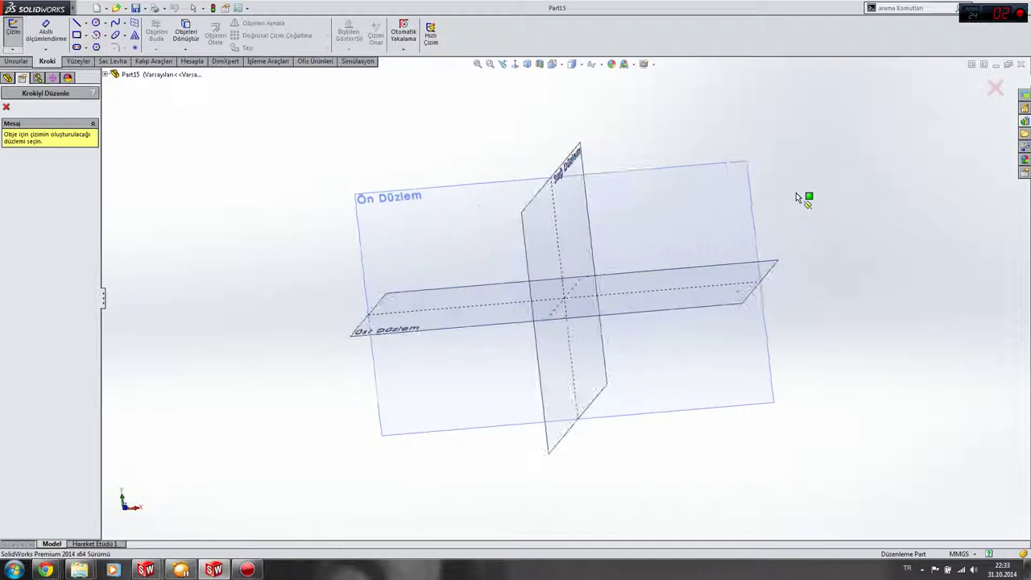
key("Up")
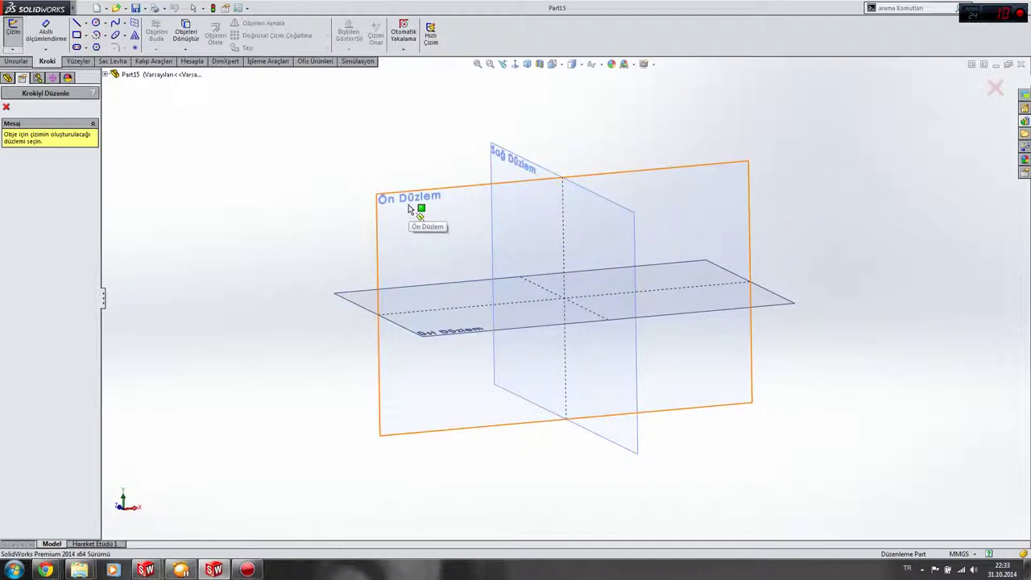
left_click(409, 208)
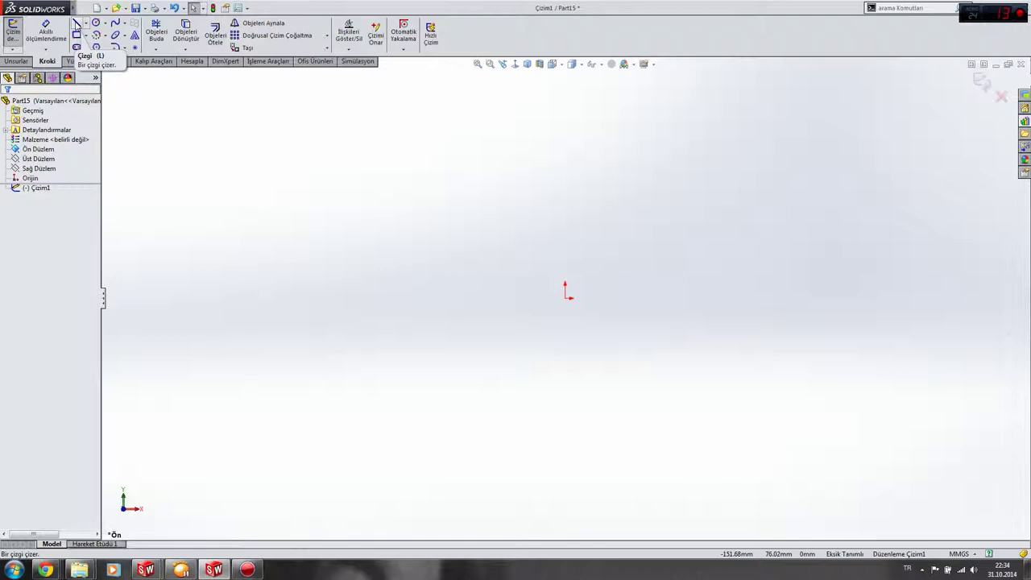
Step: Draw connected lines from the origin: 40 mm right, 30 mm up, then 80 mm back left
left_click(76, 24)
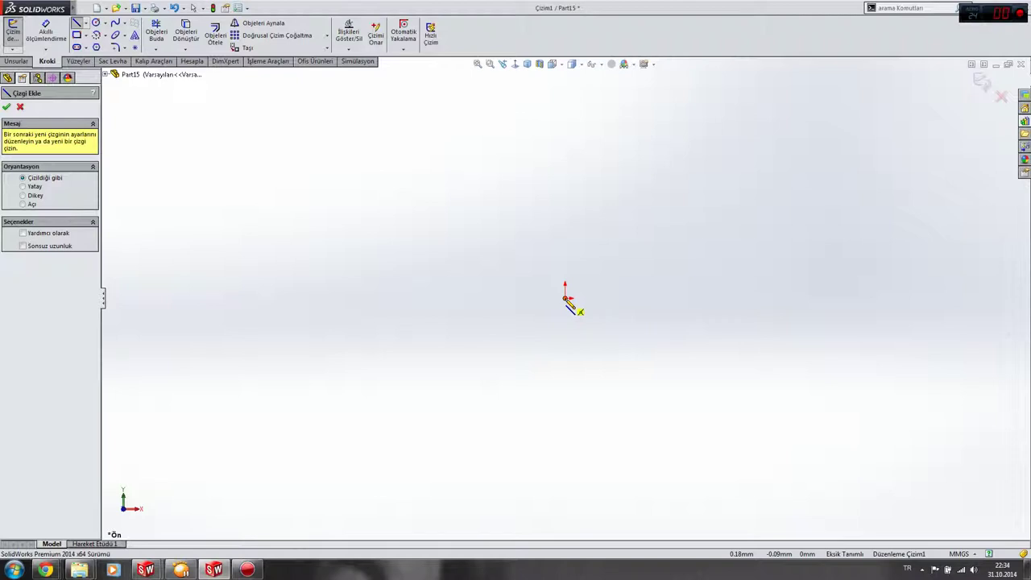
left_click(566, 299)
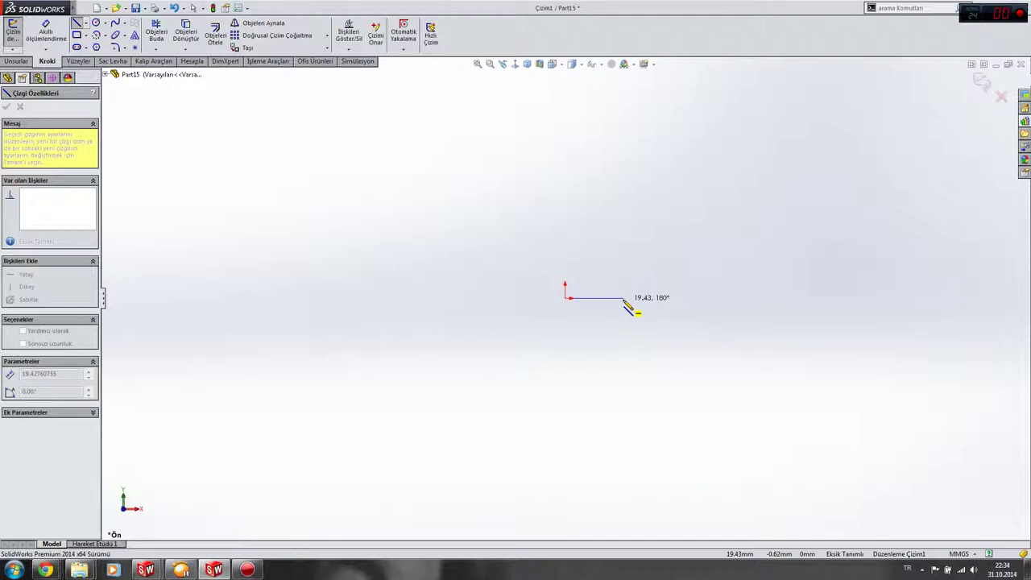
left_click(624, 299)
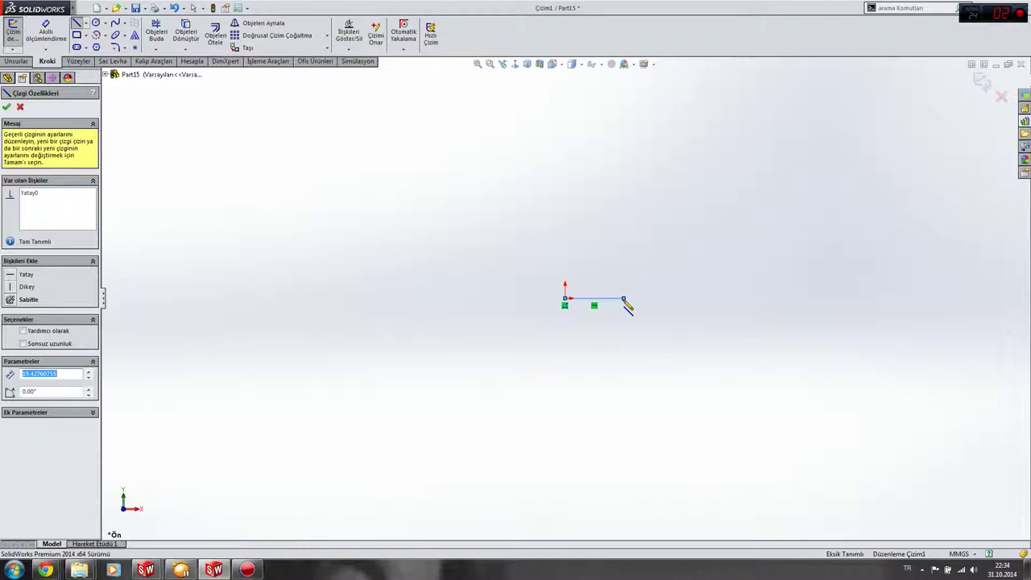
type("40")
key("Return")
left_click(686, 211)
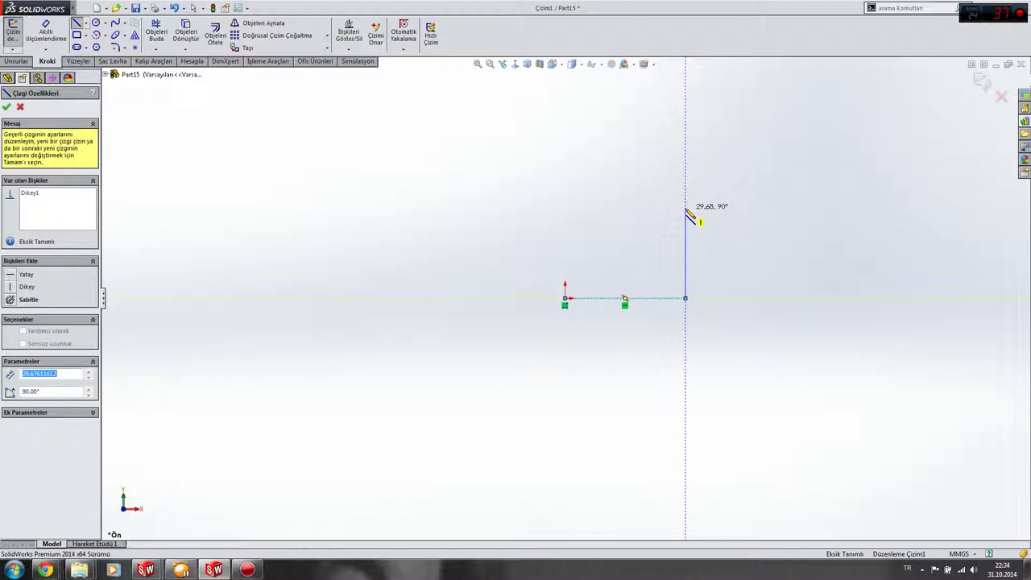
type("30")
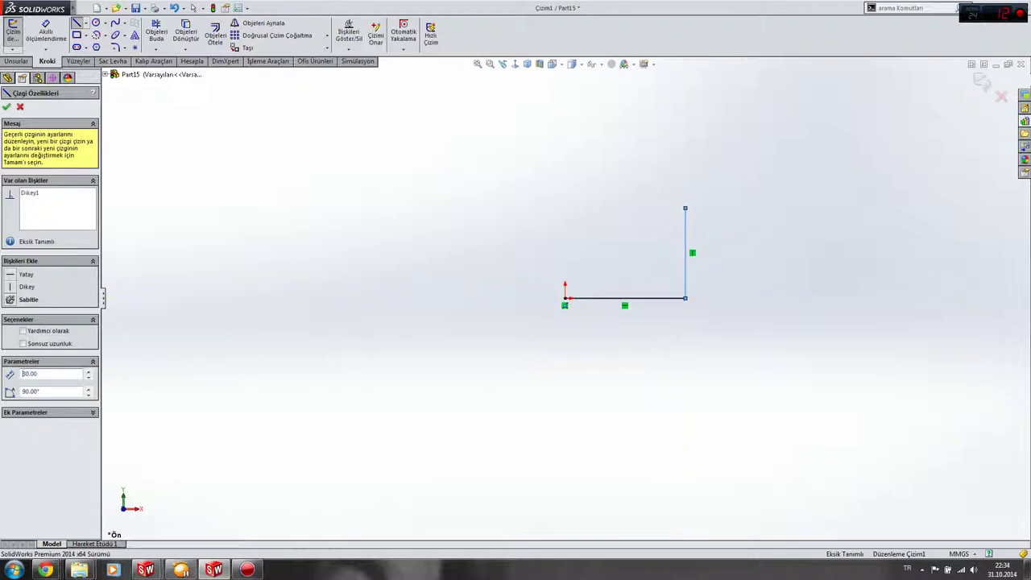
key("Return")
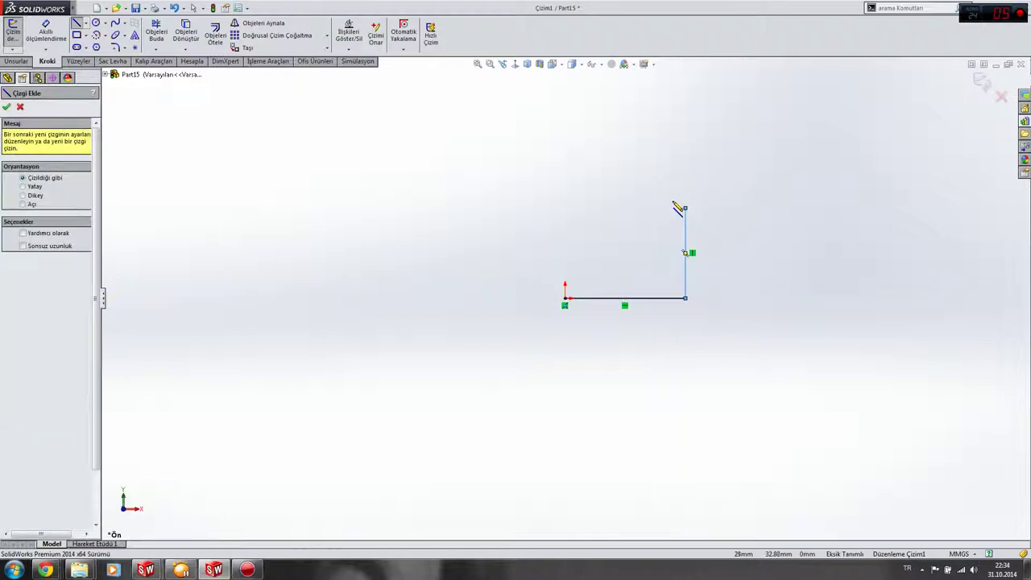
left_click(685, 209)
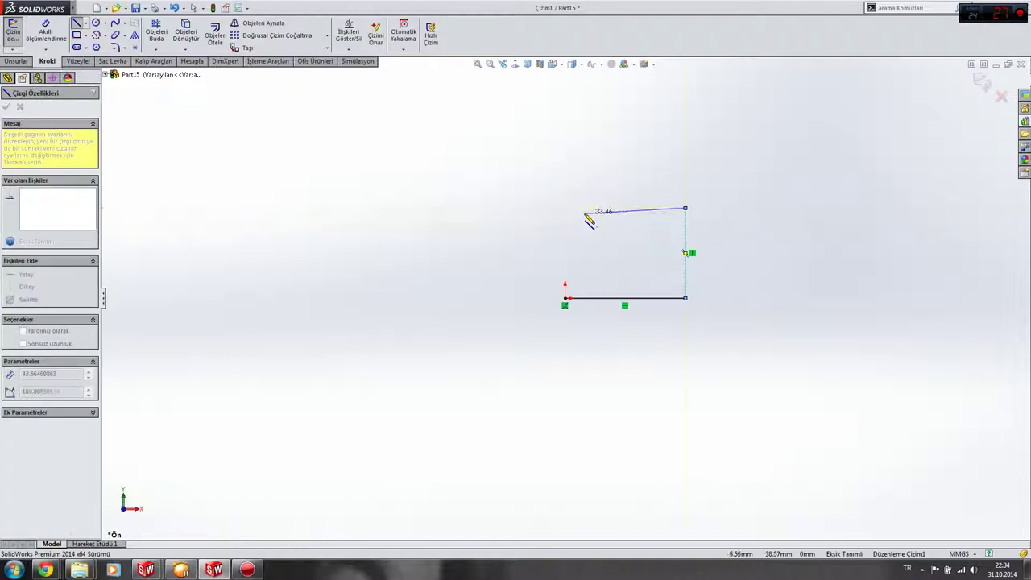
left_click(534, 209)
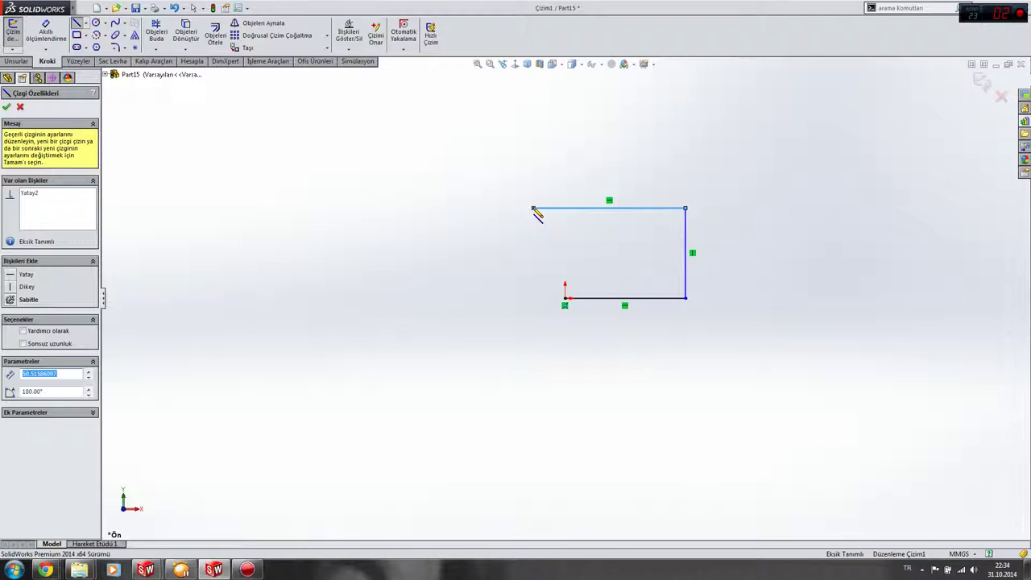
type("80")
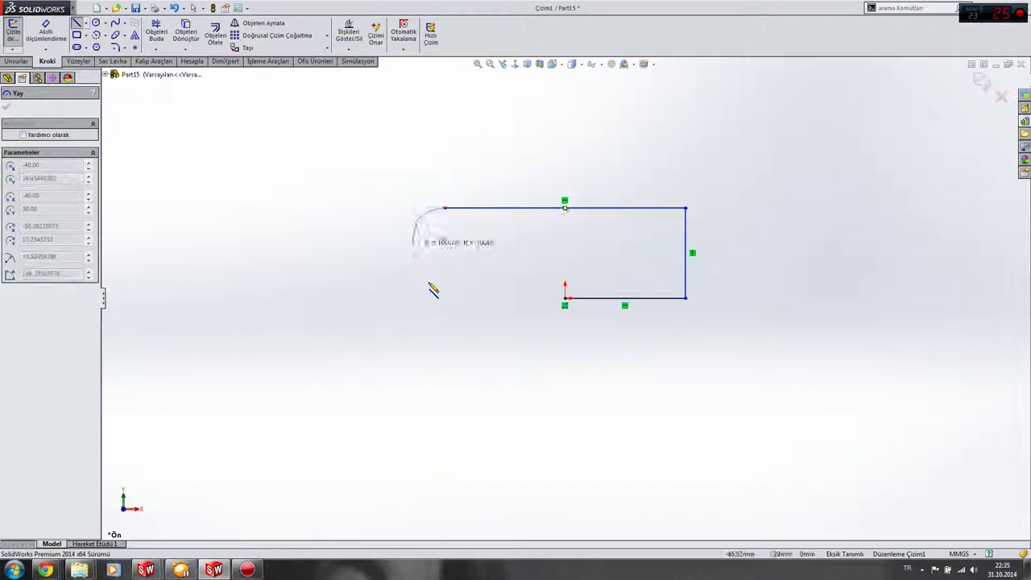
Step: Draw a vertical line straight down from the shape's open left end
key("Escape")
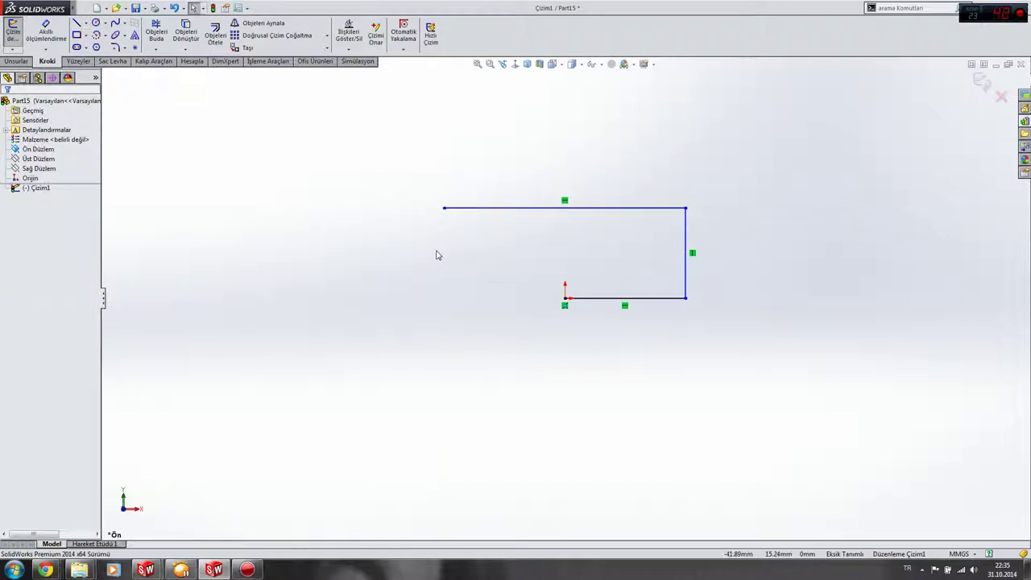
left_click(76, 24)
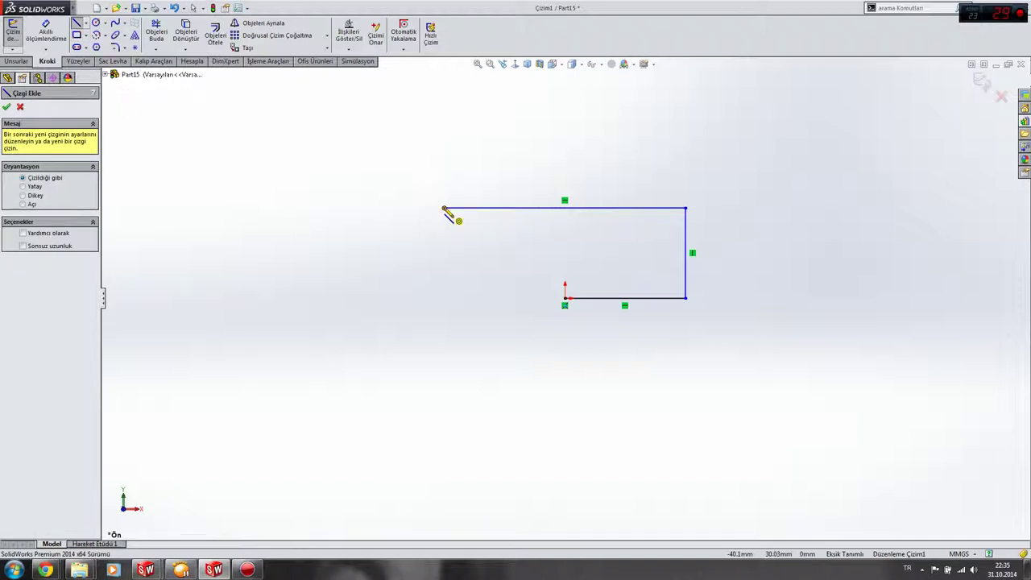
left_click(444, 208)
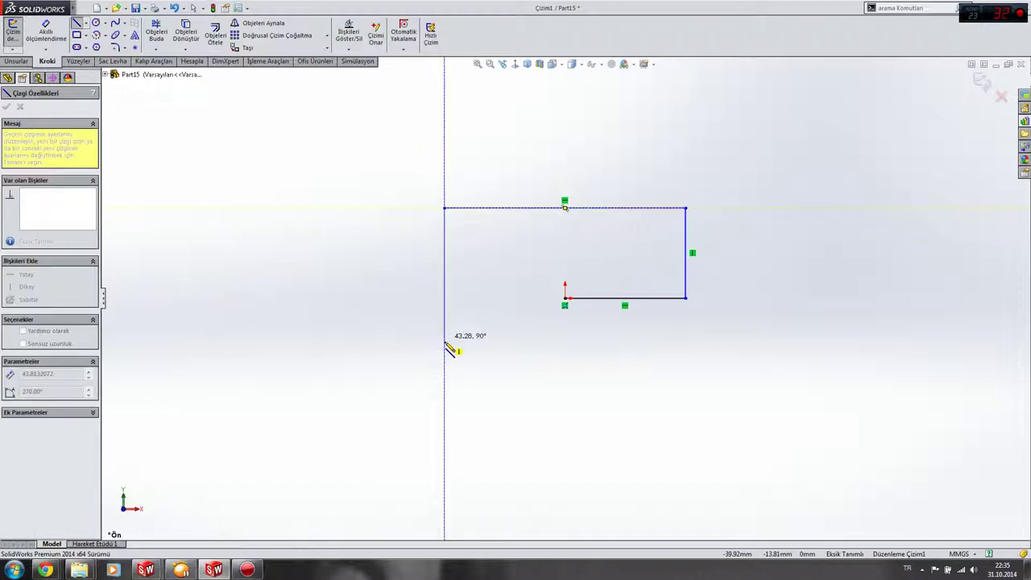
left_click(446, 353)
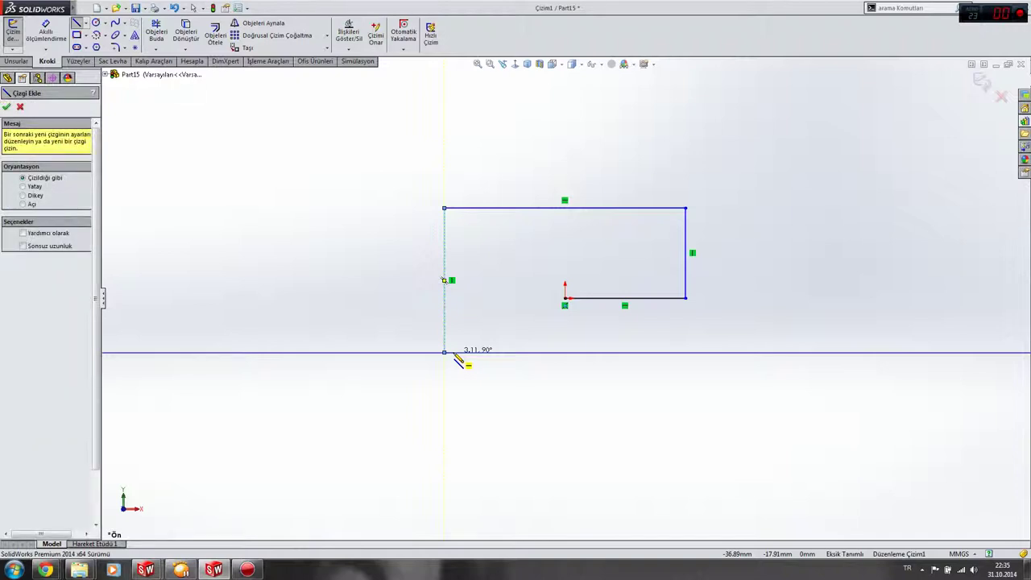
left_click(455, 356)
key("Escape")
Step: Box-select all four sketch lines and delete them
left_click_drag(775, 418, 304, 158)
key("Delete")
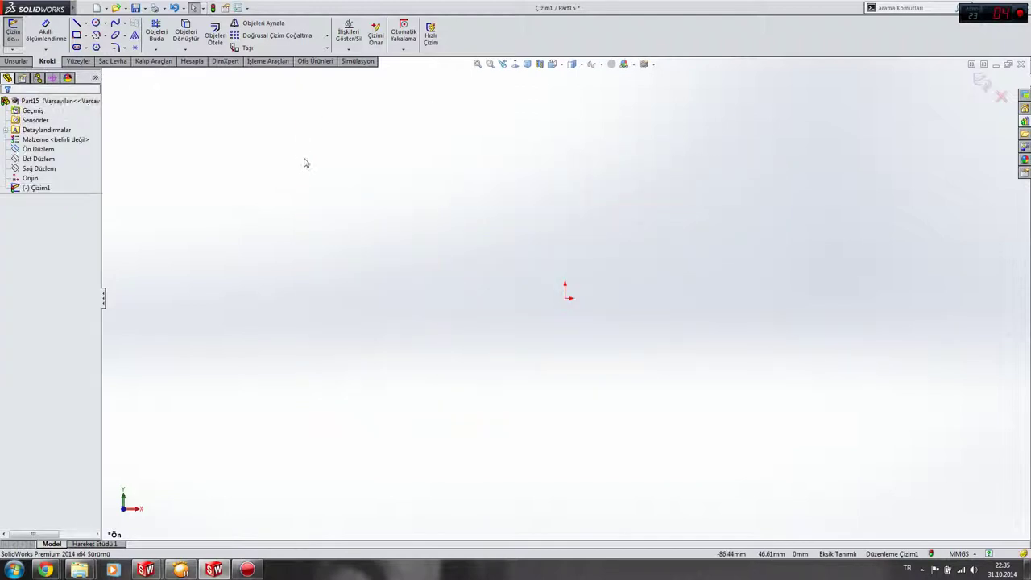
left_click(77, 23)
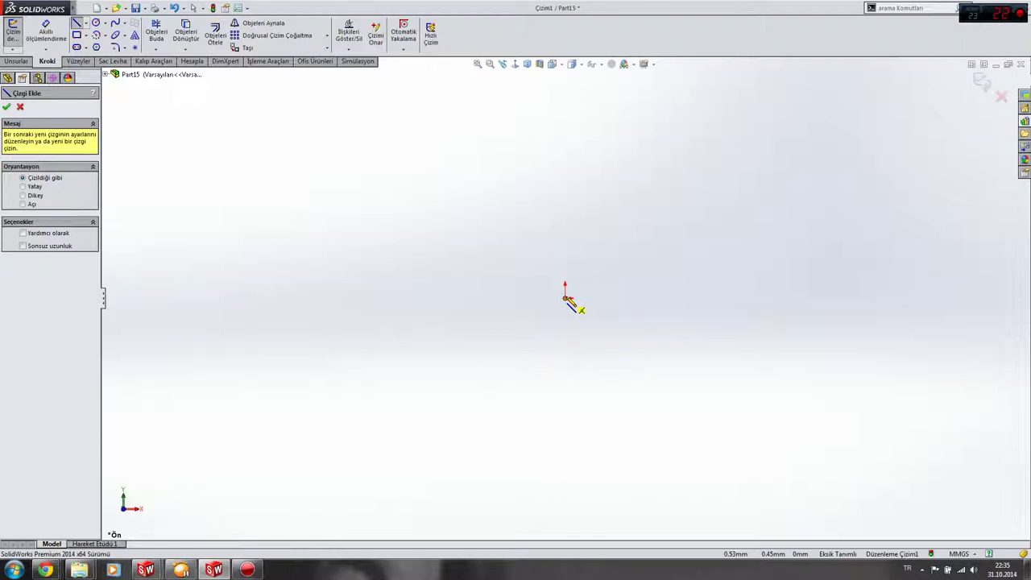
Step: Draw a six-line stepped open profile from the origin to a tall right upright, deleting the extra top line
left_click(567, 297)
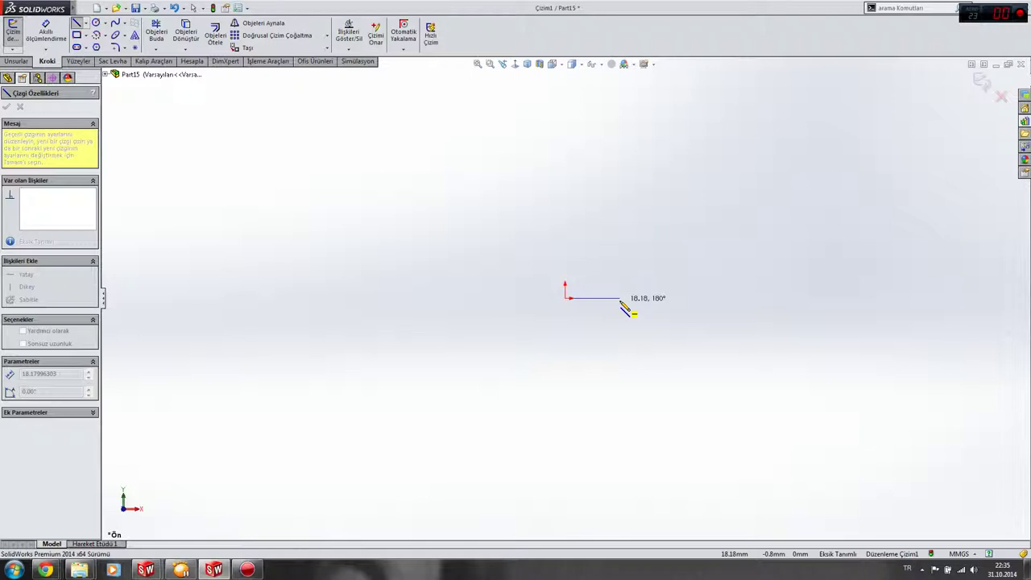
left_click(620, 299)
left_click(619, 226)
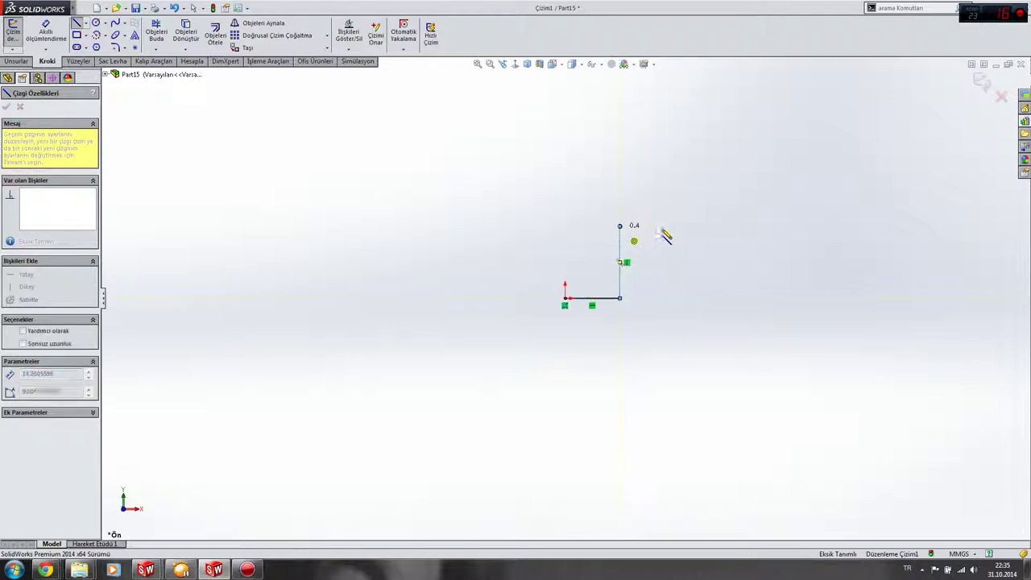
left_click(689, 227)
left_click(688, 298)
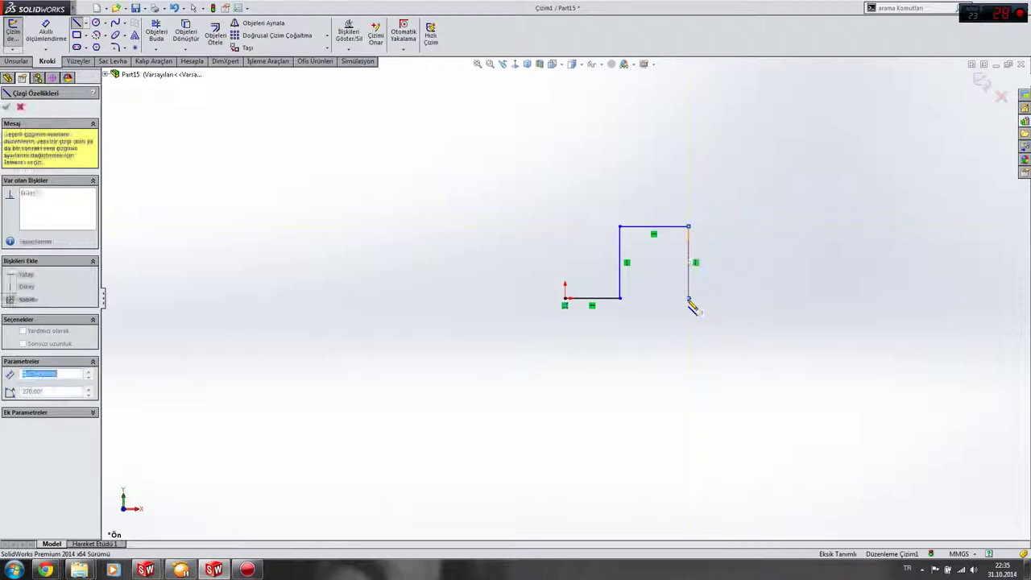
left_click(746, 299)
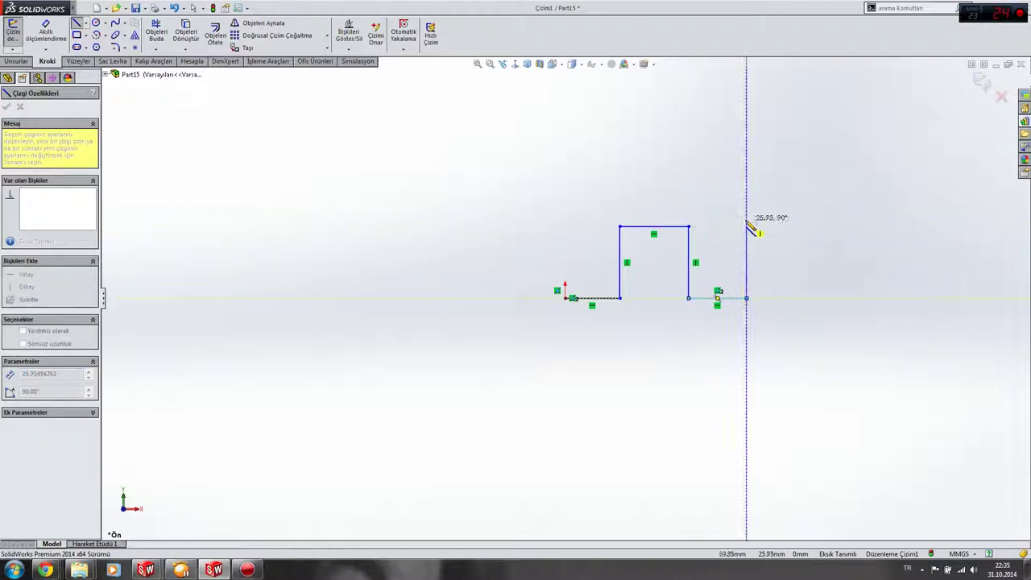
left_click(746, 184)
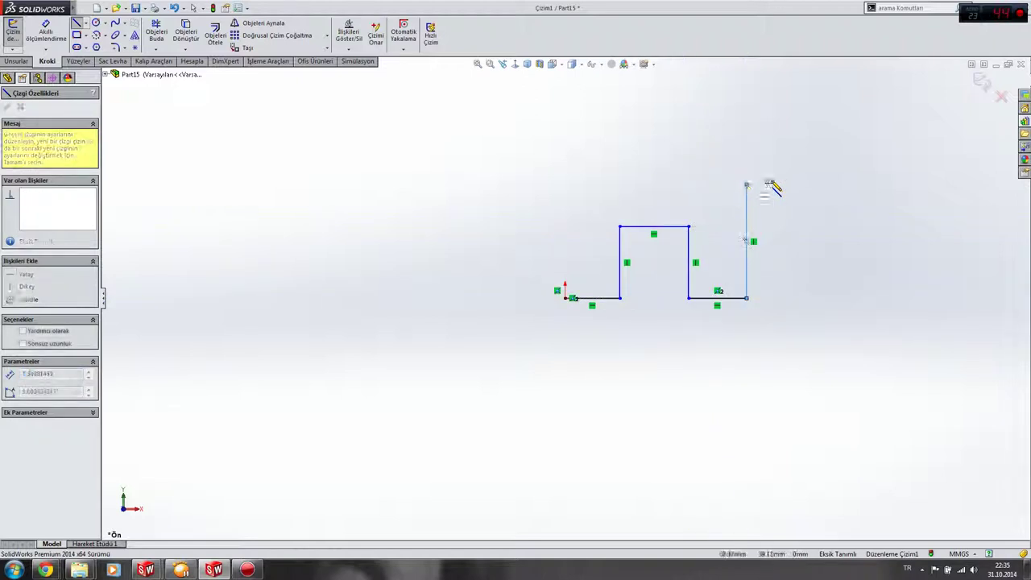
double_click(646, 185)
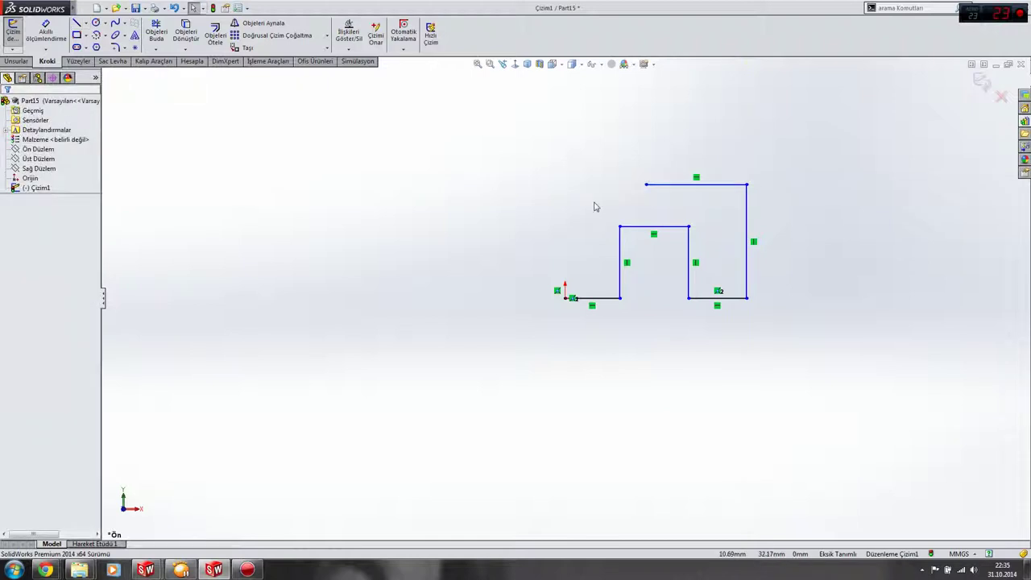
left_click(660, 185)
key("Delete")
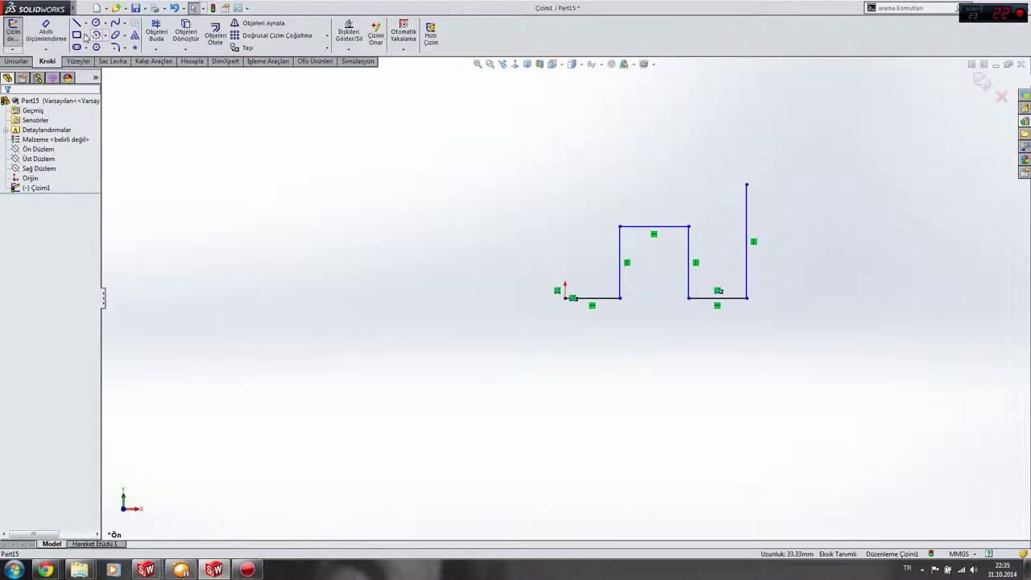
Step: Dimension the bottom-left line at 20 mm and the left rise at 40 mm
left_click(46, 31)
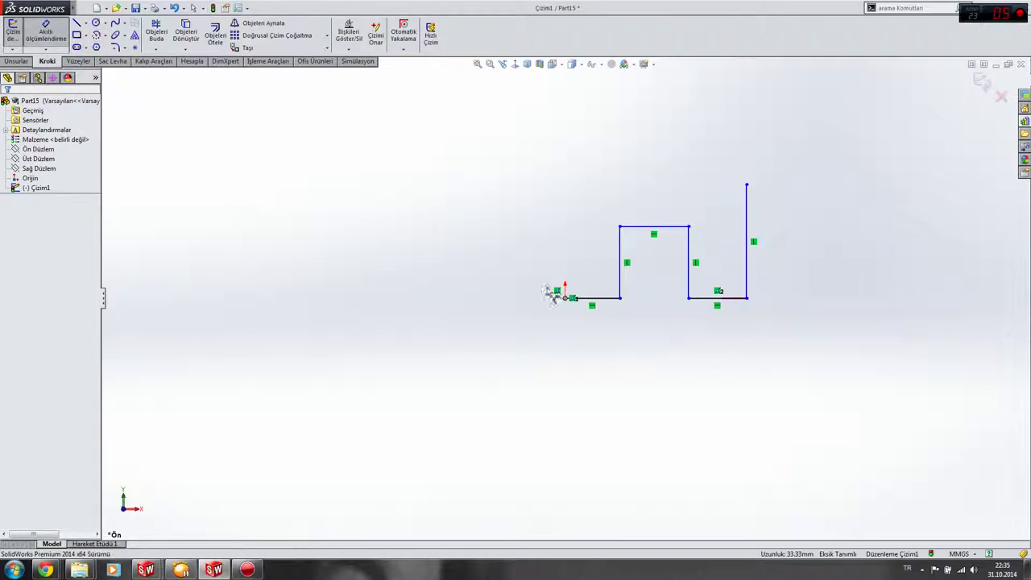
left_click(609, 303)
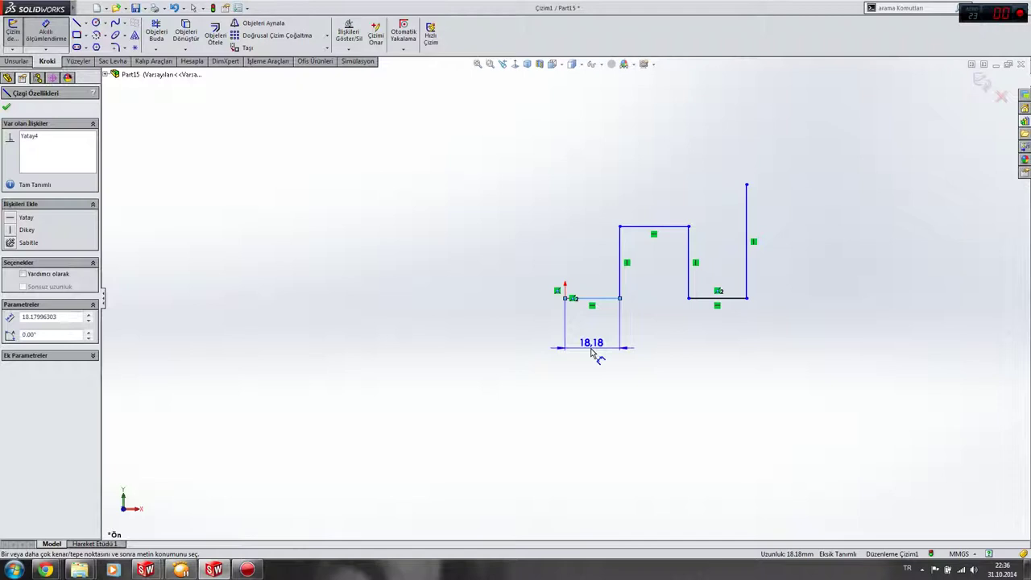
left_click(592, 352)
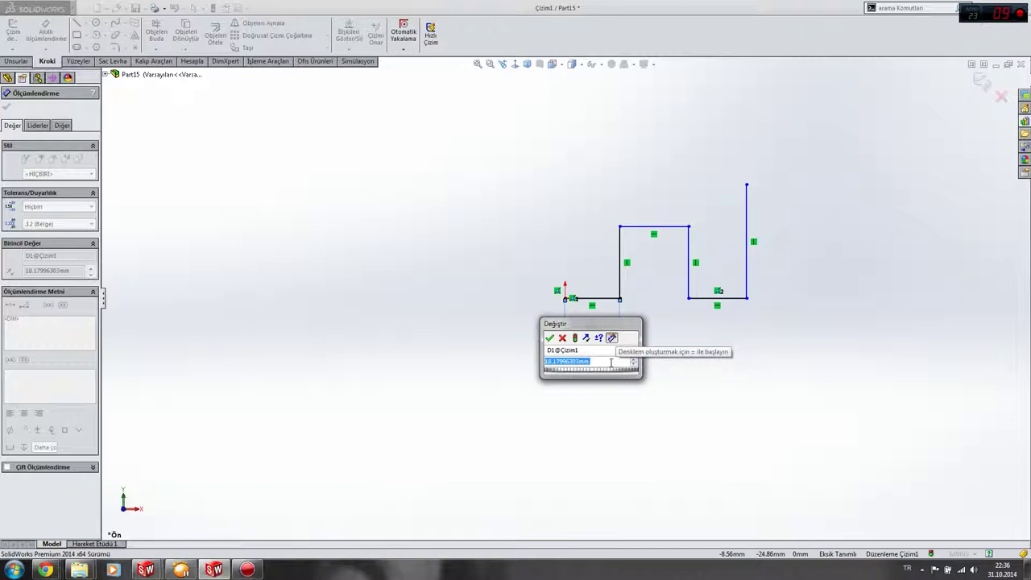
type("20")
key("Return")
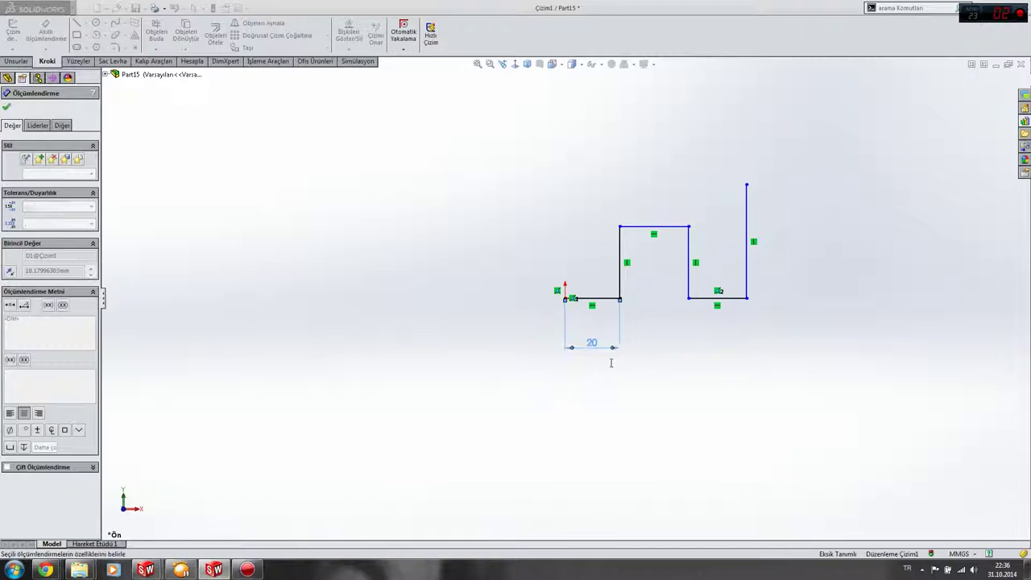
left_click(619, 257)
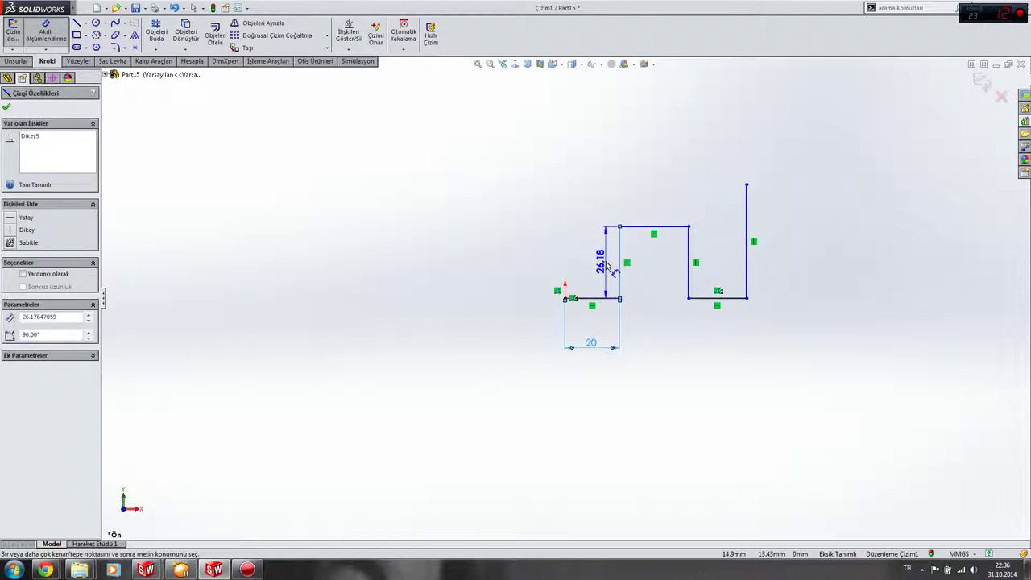
left_click(606, 266)
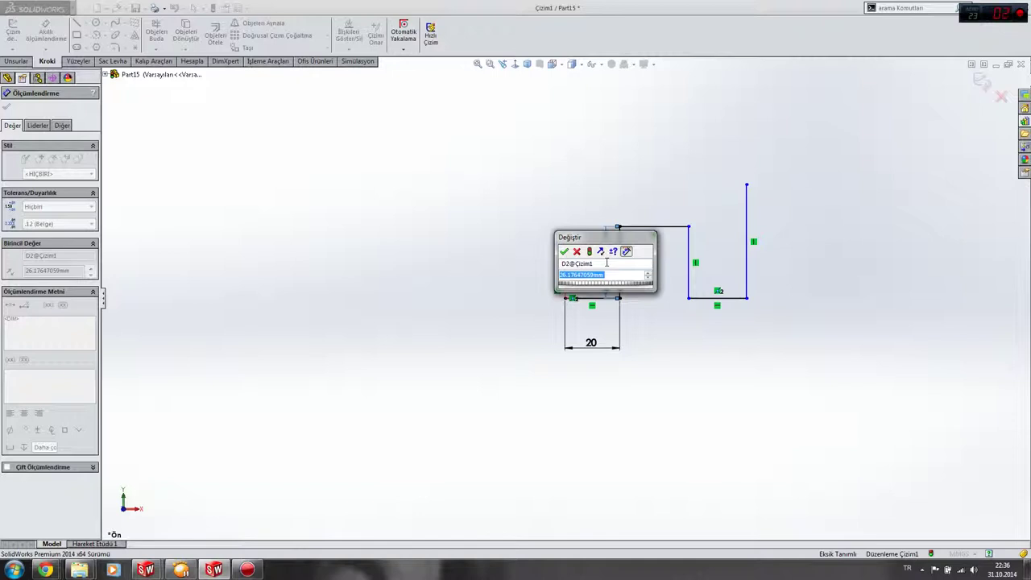
type("40")
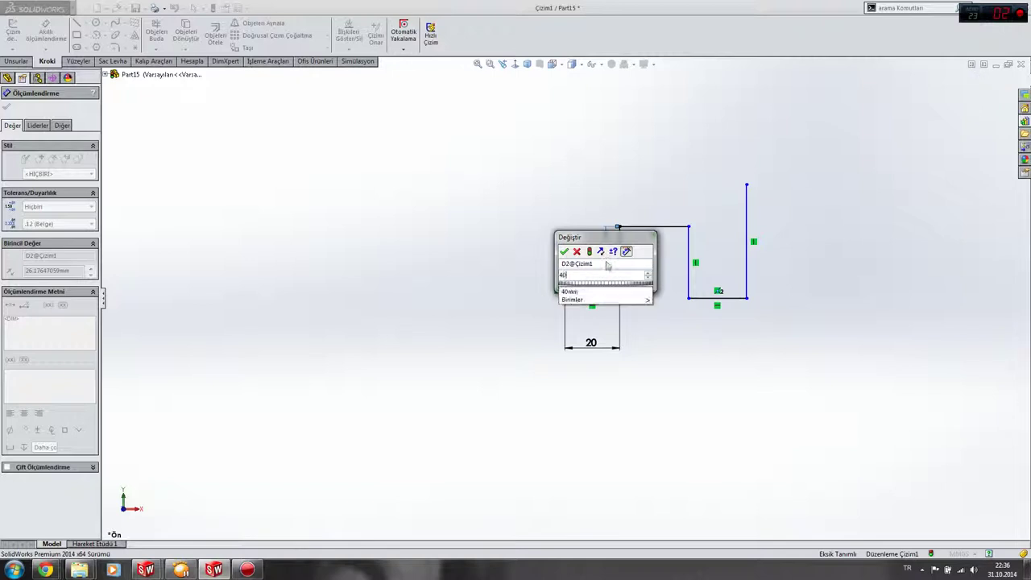
key("Return")
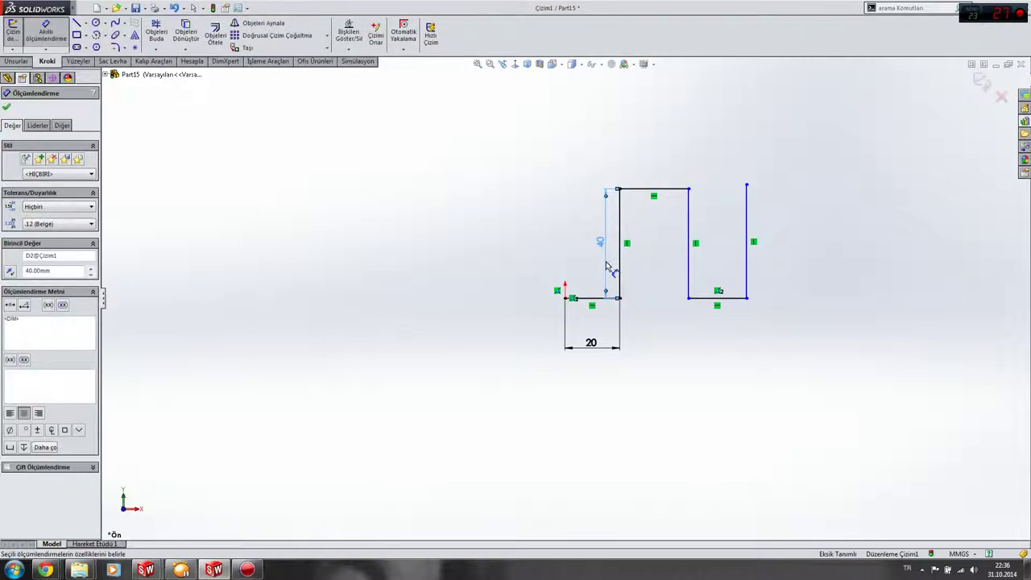
Step: Dimension the top line of the step at 15 mm wide
left_click(638, 189)
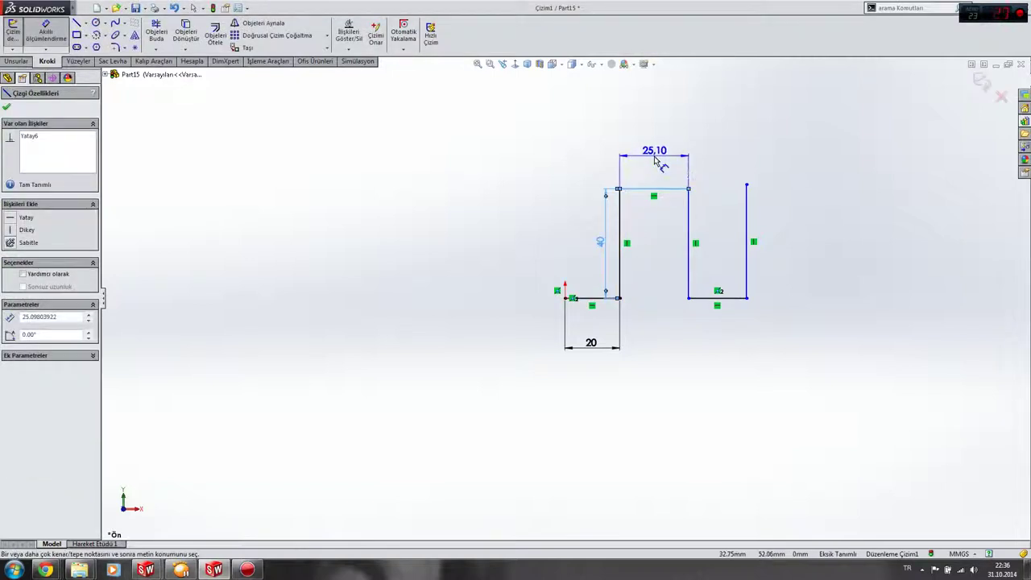
left_click(659, 164)
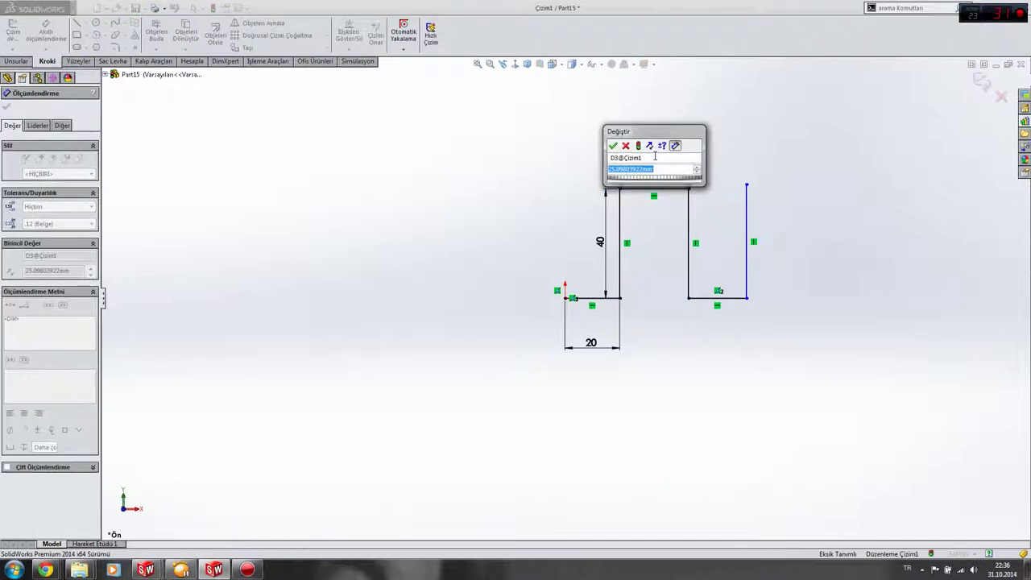
type("15")
key("Return")
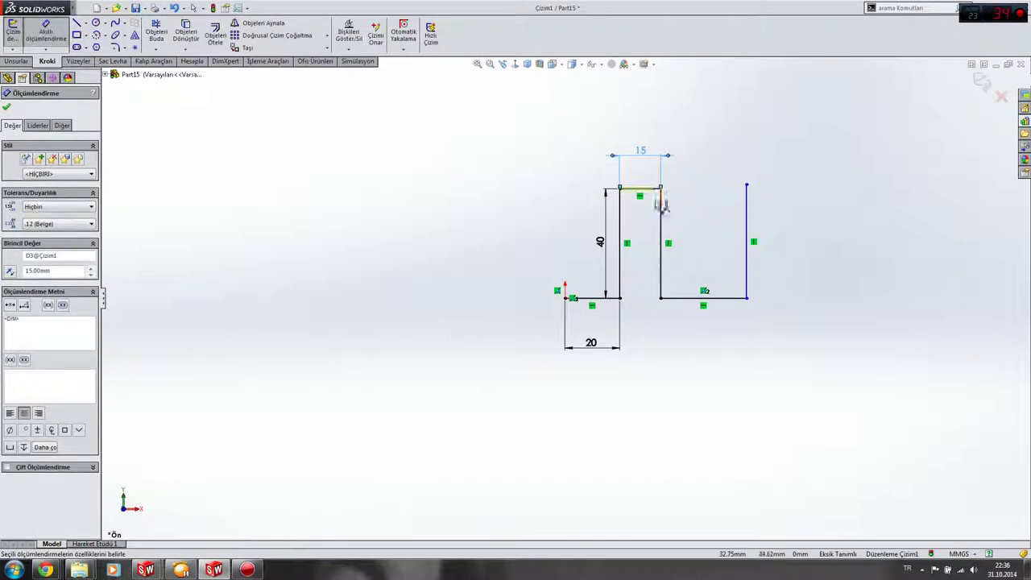
left_click(662, 226)
left_click(696, 229)
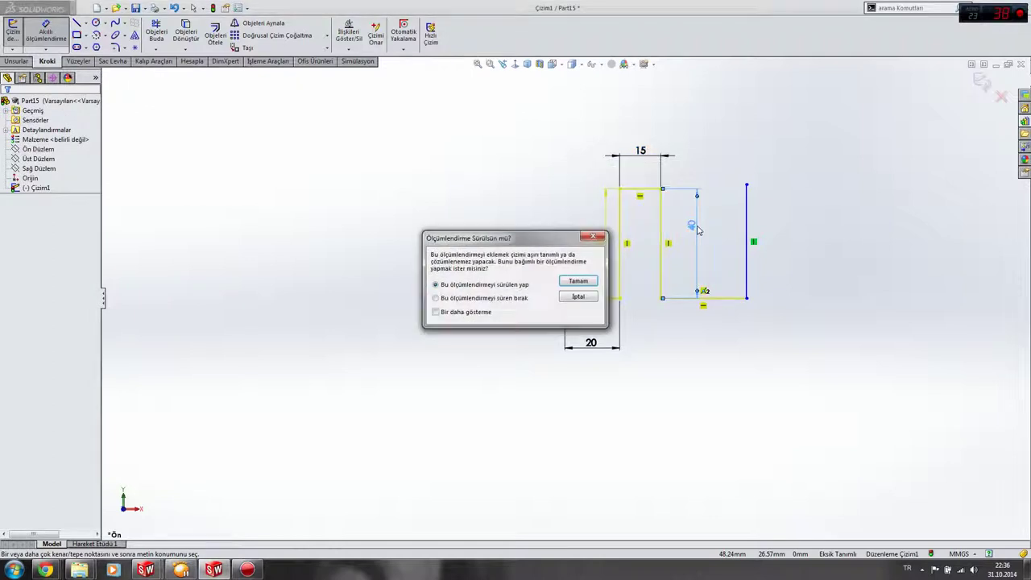
left_click(593, 300)
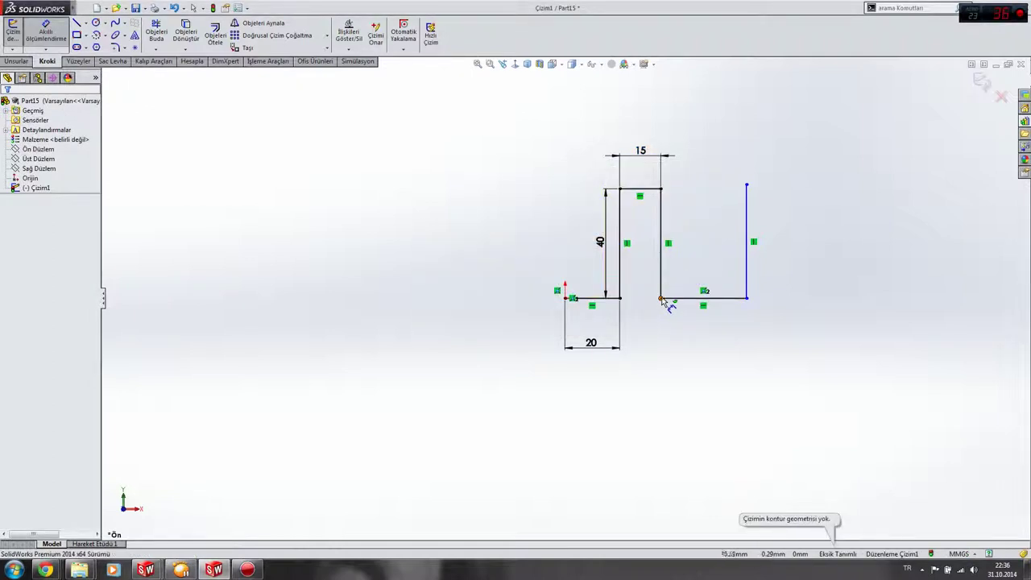
left_click(662, 243)
left_click(679, 235)
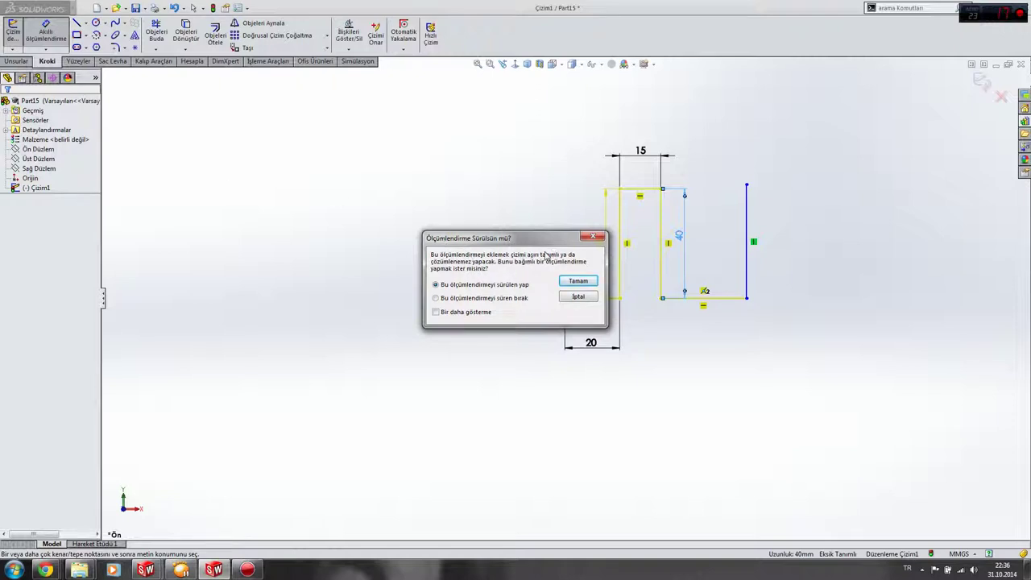
left_click(578, 297)
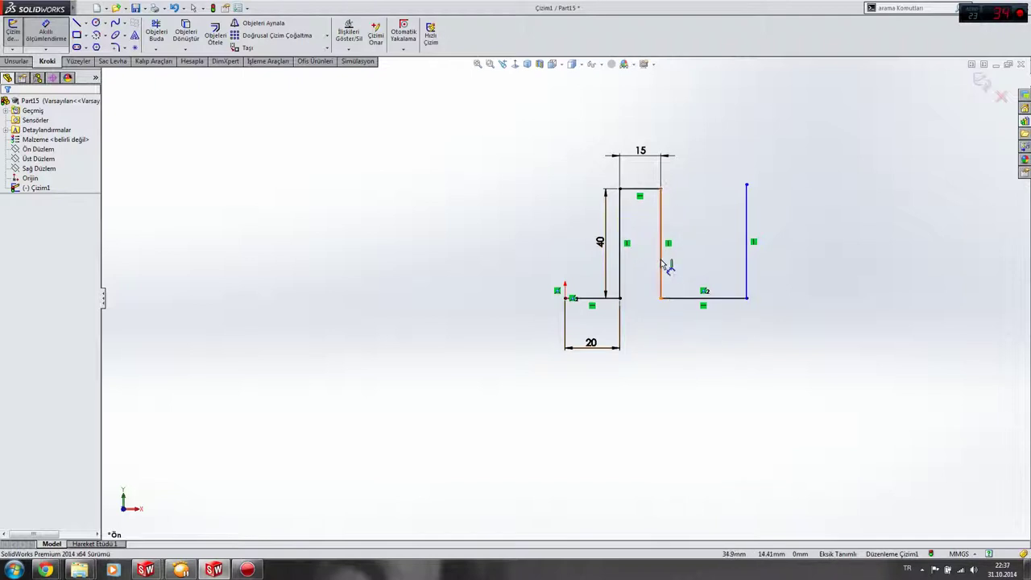
left_click(689, 298)
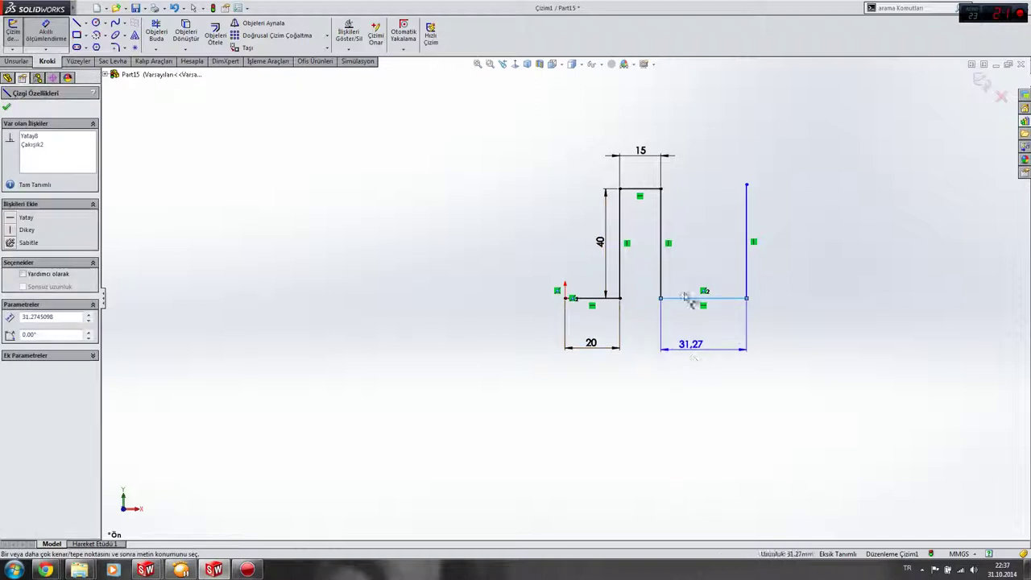
Step: Dimension the bottom-right line at 40 mm and the tall right upright at 50 mm
left_click(709, 346)
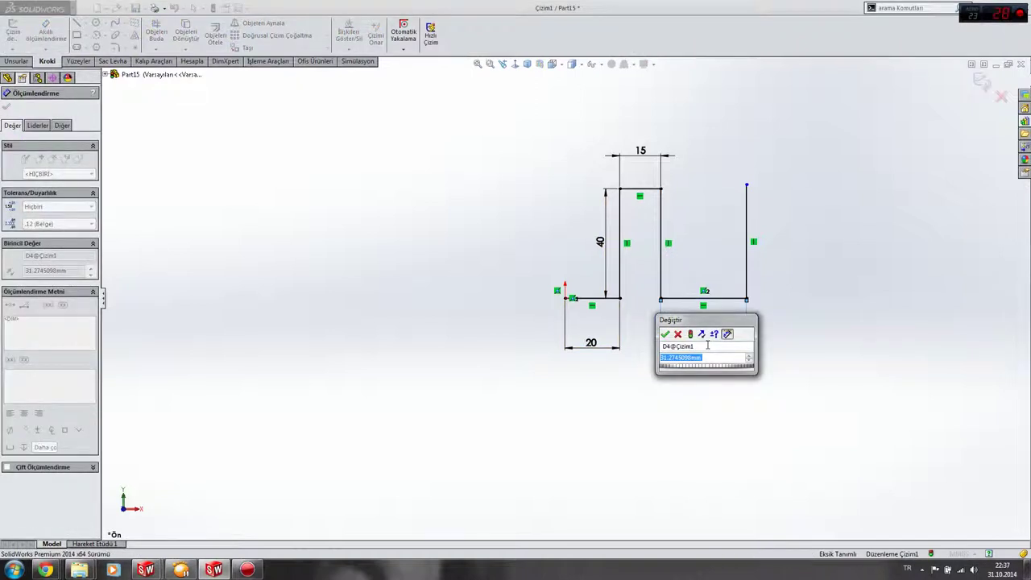
type("40")
key("Return")
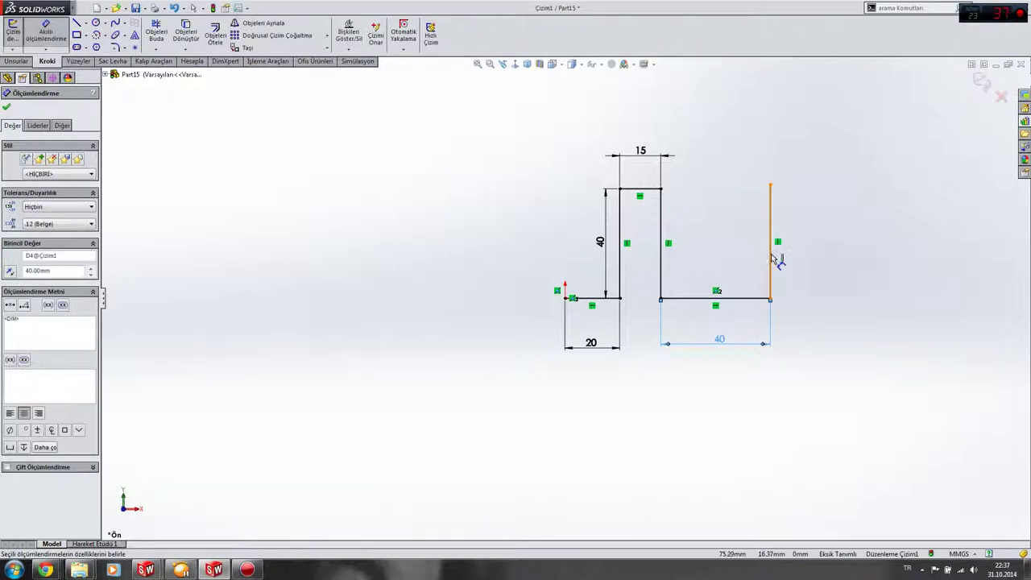
left_click(771, 258)
left_click(816, 242)
type("5")
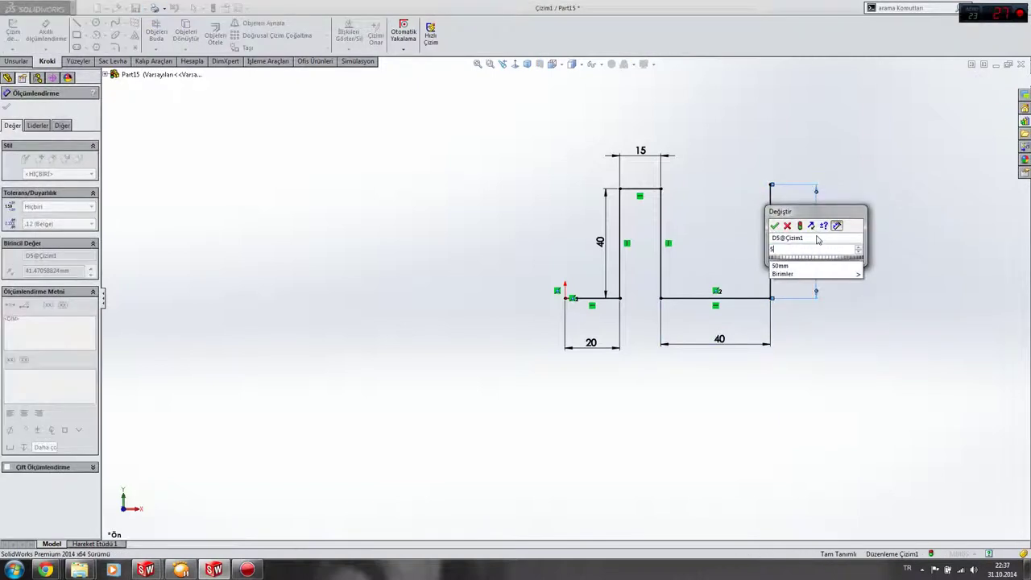
type("0")
key("Return")
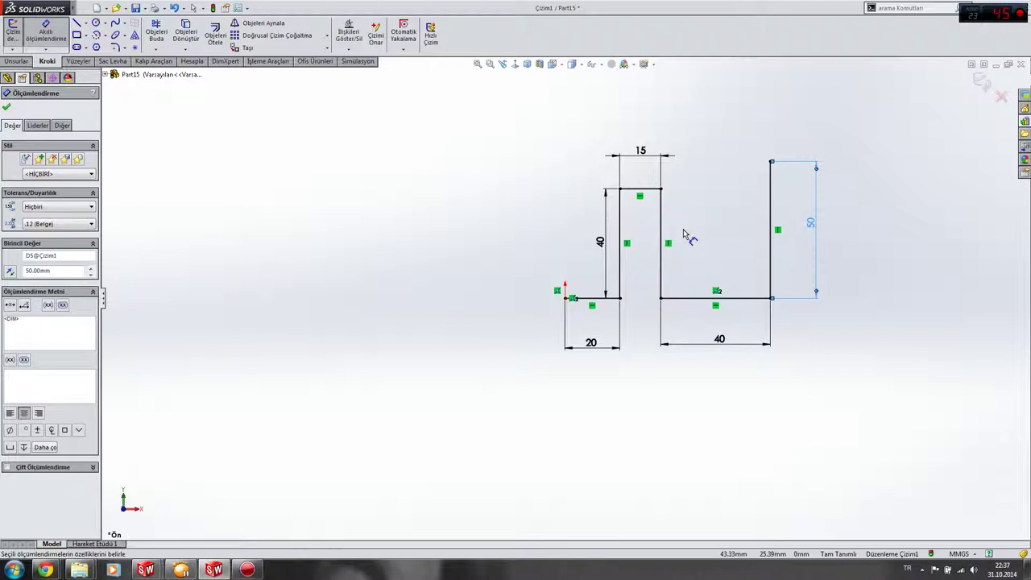
key("Escape")
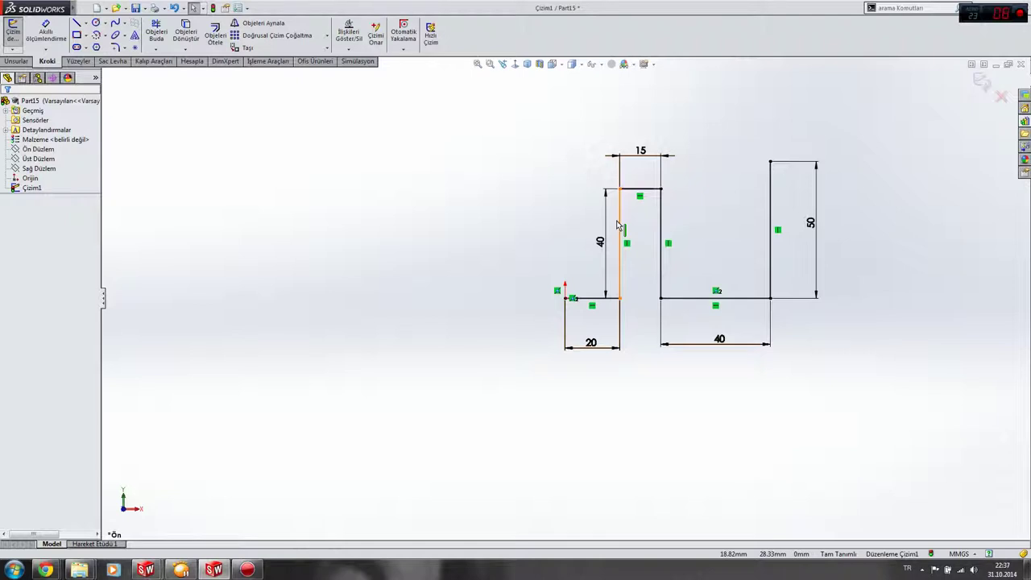
Step: Try a second width dimension on the 15 mm top line, then cancel it as redundant
right_click_drag(637, 331, 651, 246)
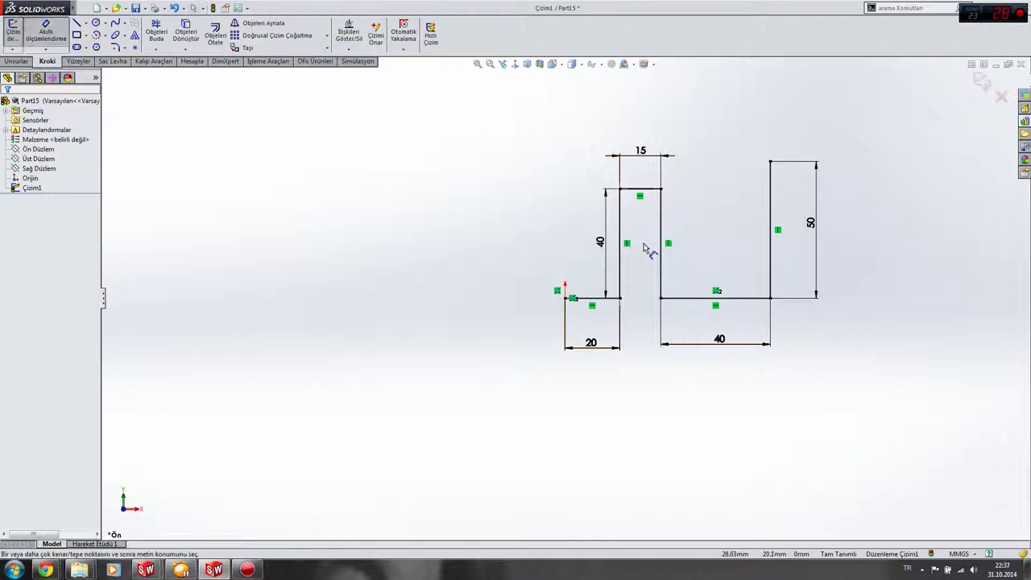
left_click(641, 190)
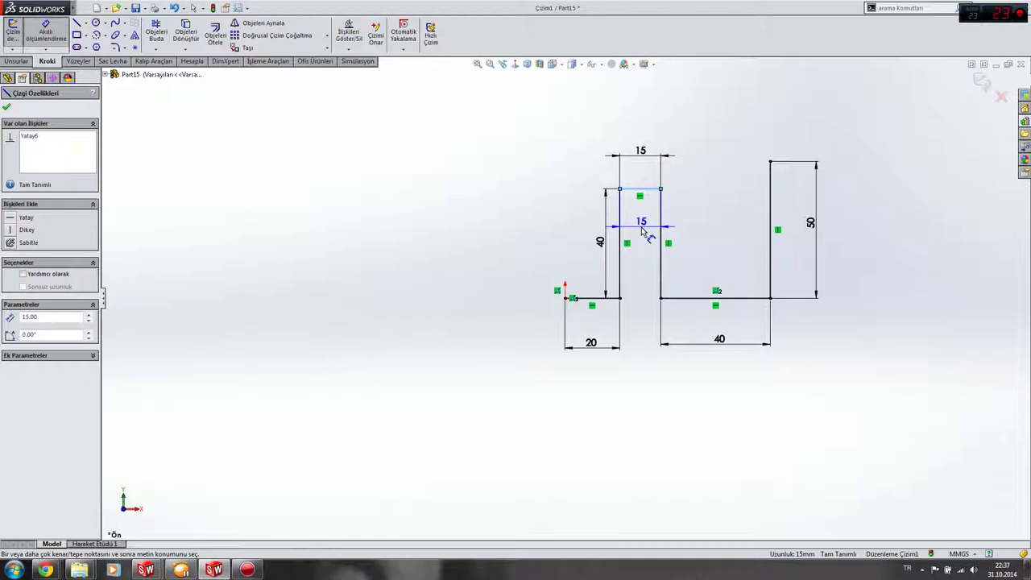
left_click(643, 231)
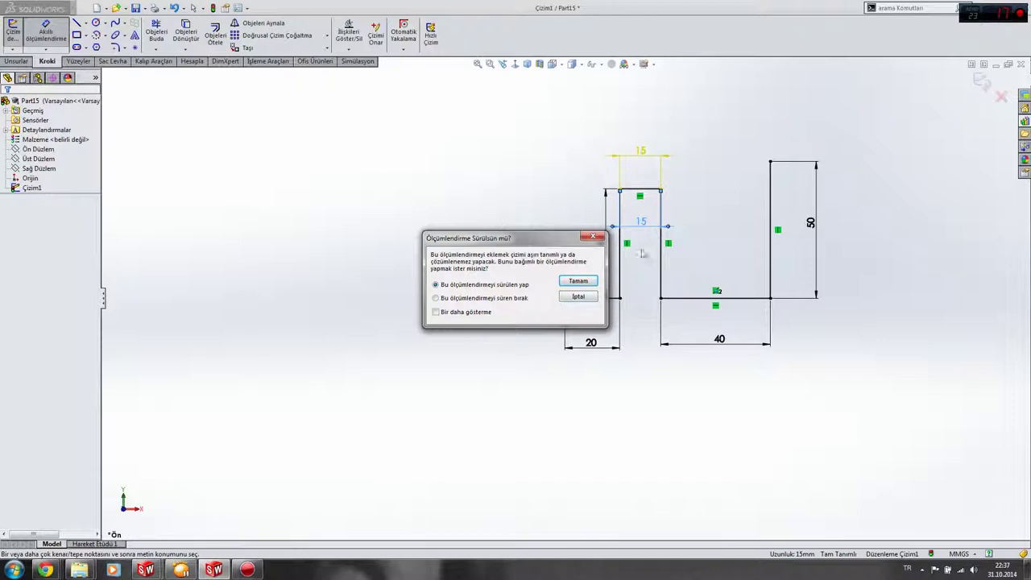
left_click(580, 298)
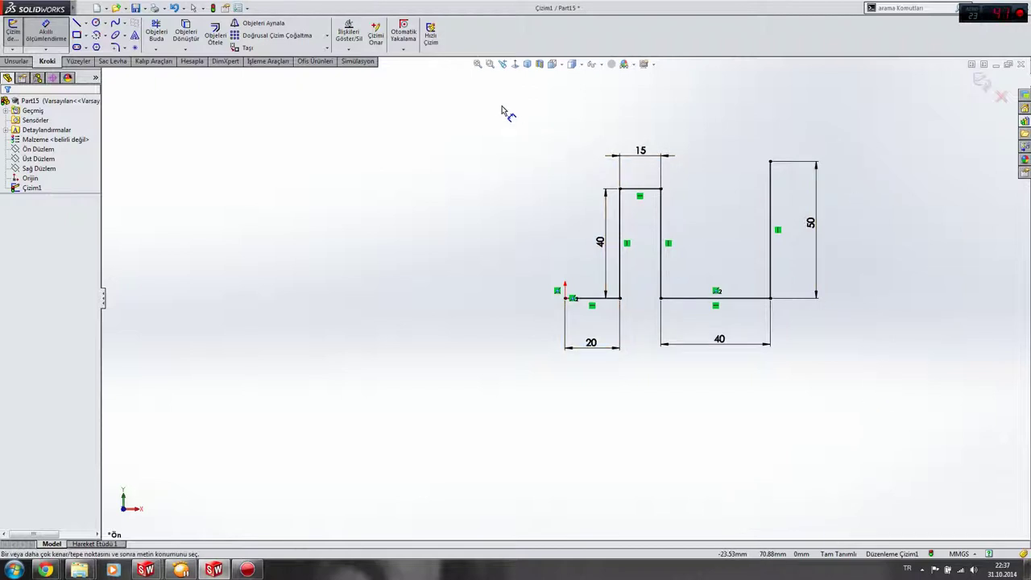
Step: Delete the entire dimensioned stepped profile
key("Escape")
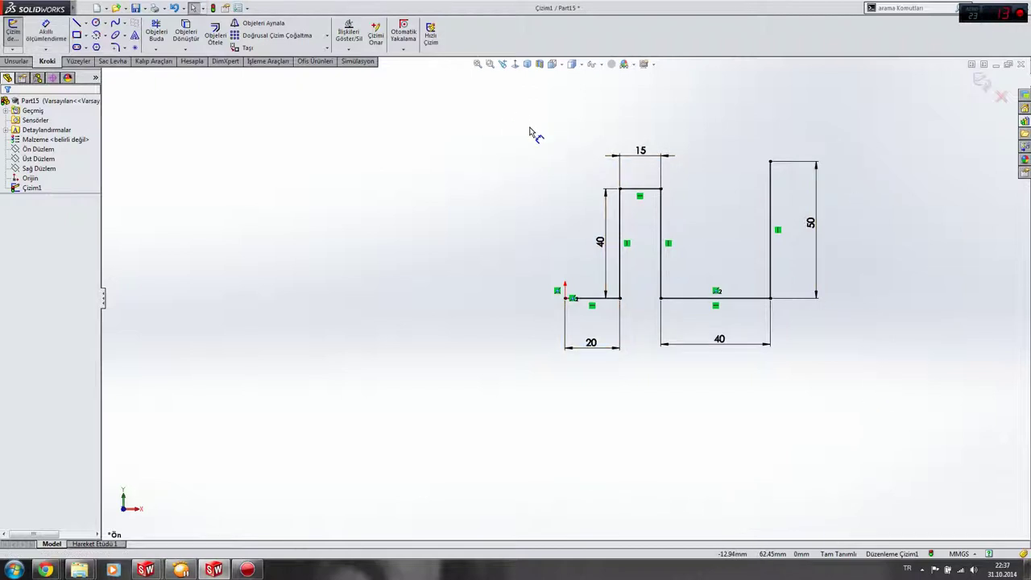
left_click_drag(880, 409, 483, 121)
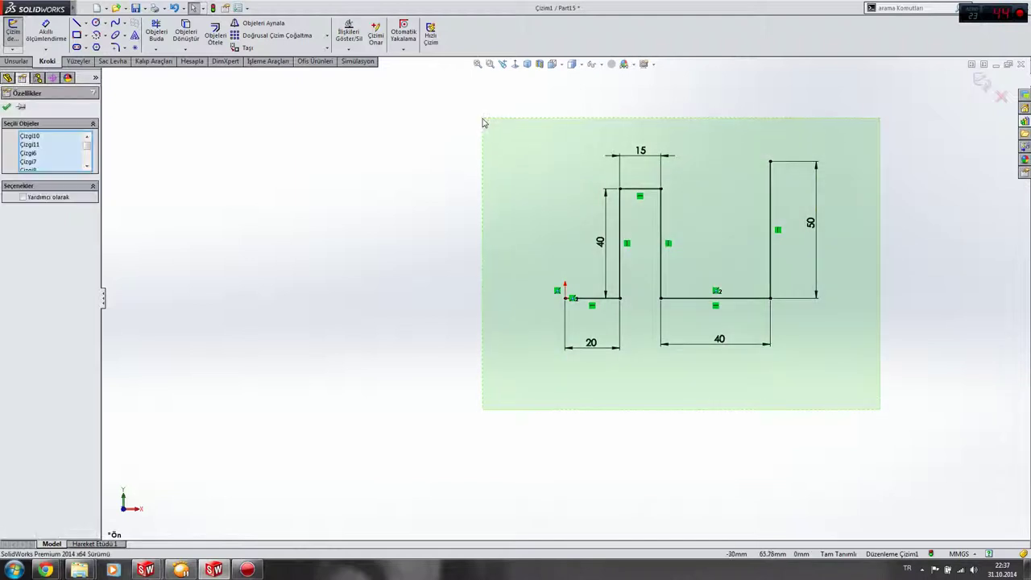
key("Delete")
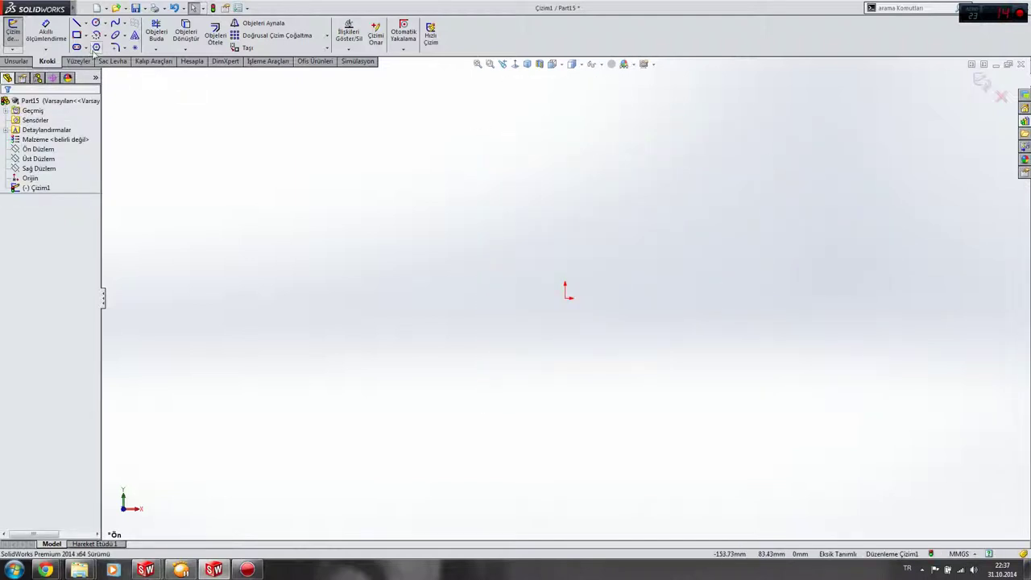
Step: Draw a vertical line up from the origin and two slanted lines zigzagging left
left_click(77, 24)
left_click(565, 298)
left_click(565, 189)
left_click(455, 265)
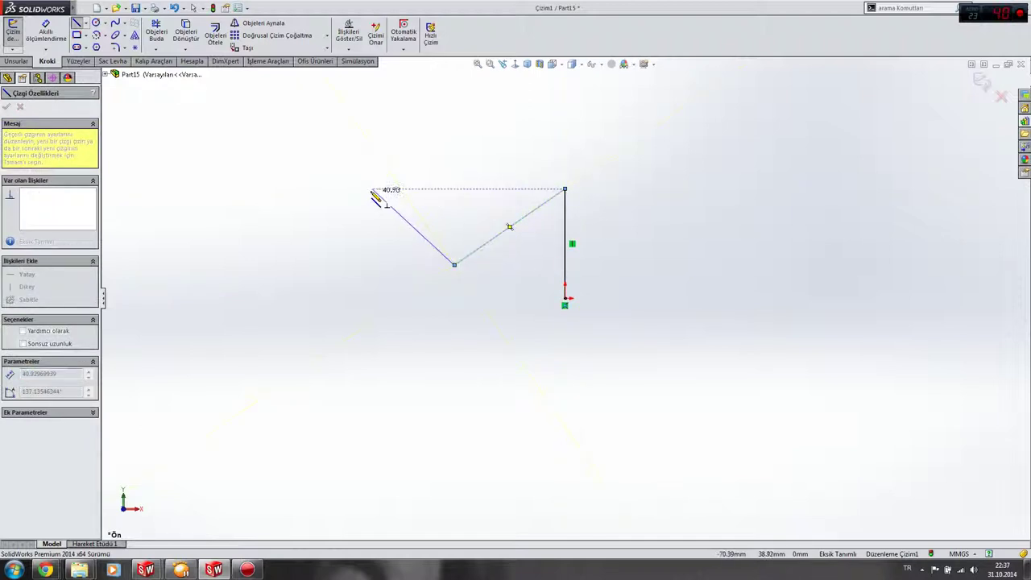
left_click(370, 189)
key("Escape")
right_click_drag(481, 220, 485, 201)
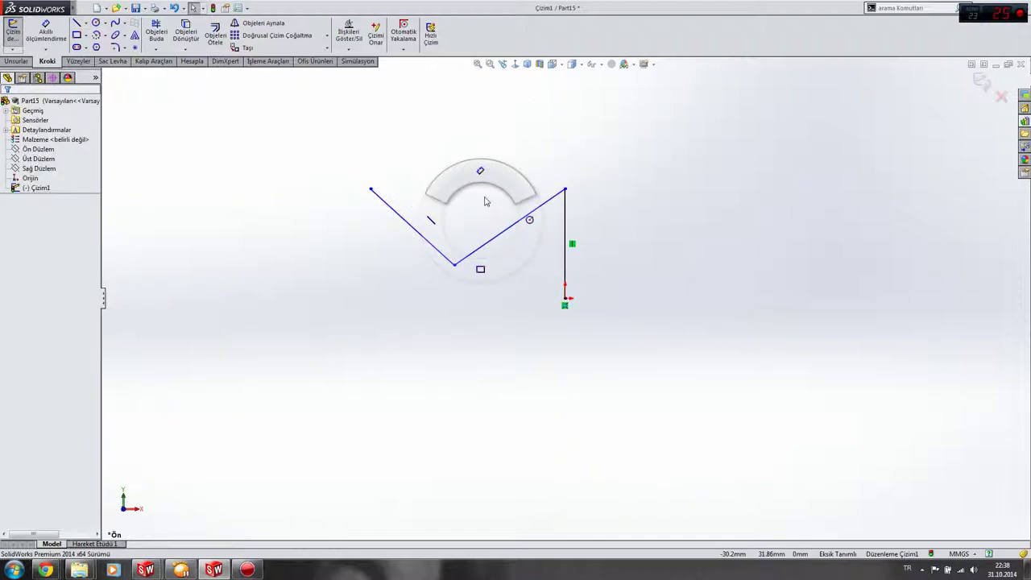
Step: Dimension the vertical line to 50 mm
left_click(55, 30)
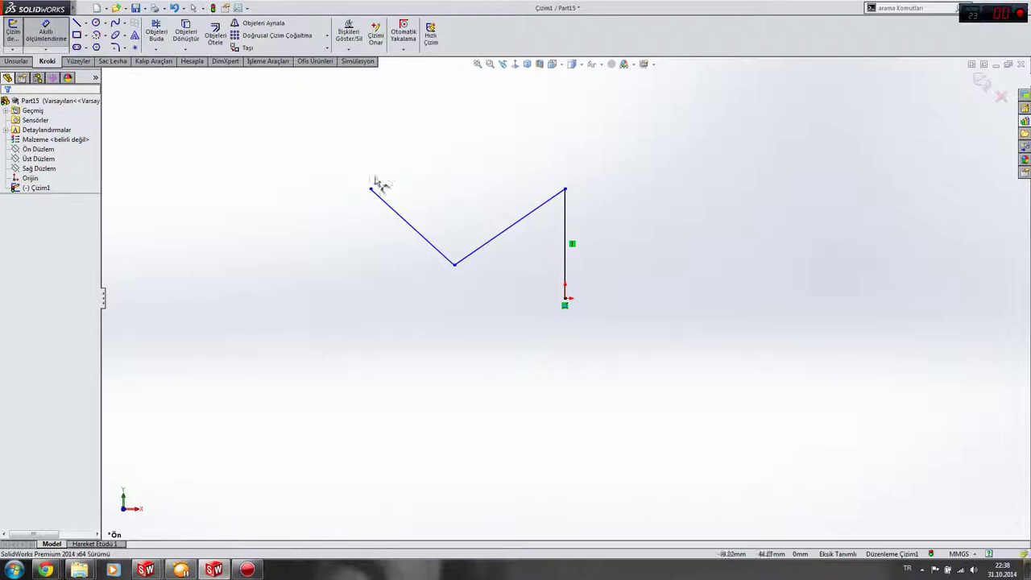
left_click(565, 256)
left_click(632, 242)
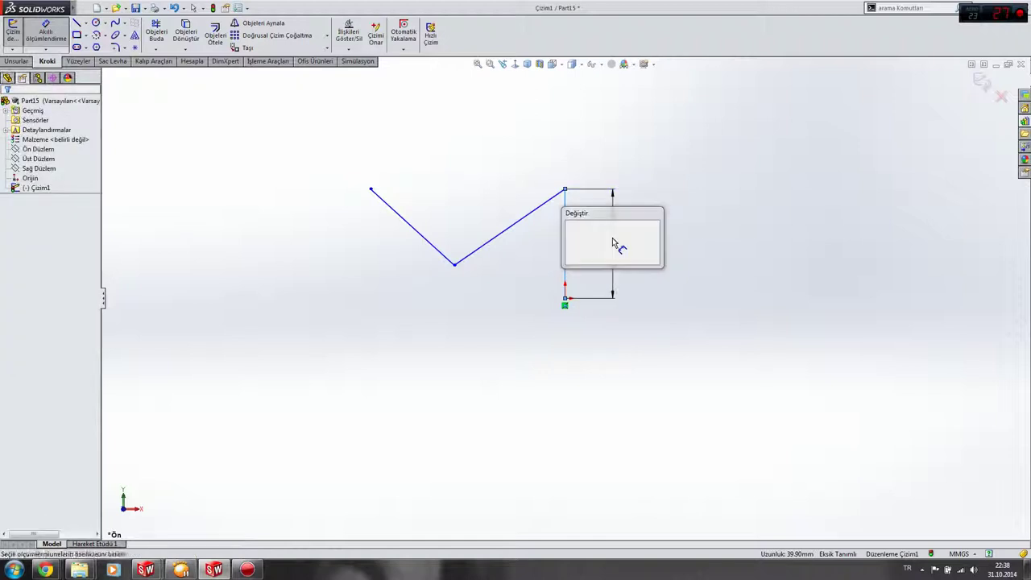
type("50")
key("Return")
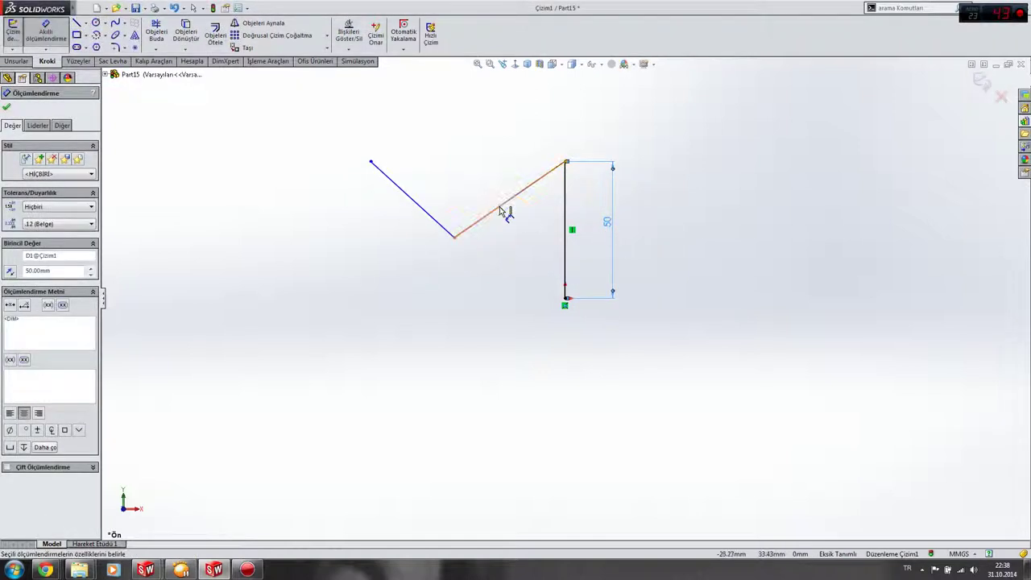
Step: Set the right slanted line to 50 mm and add its 55.42° angle to the vertical
left_click(506, 207)
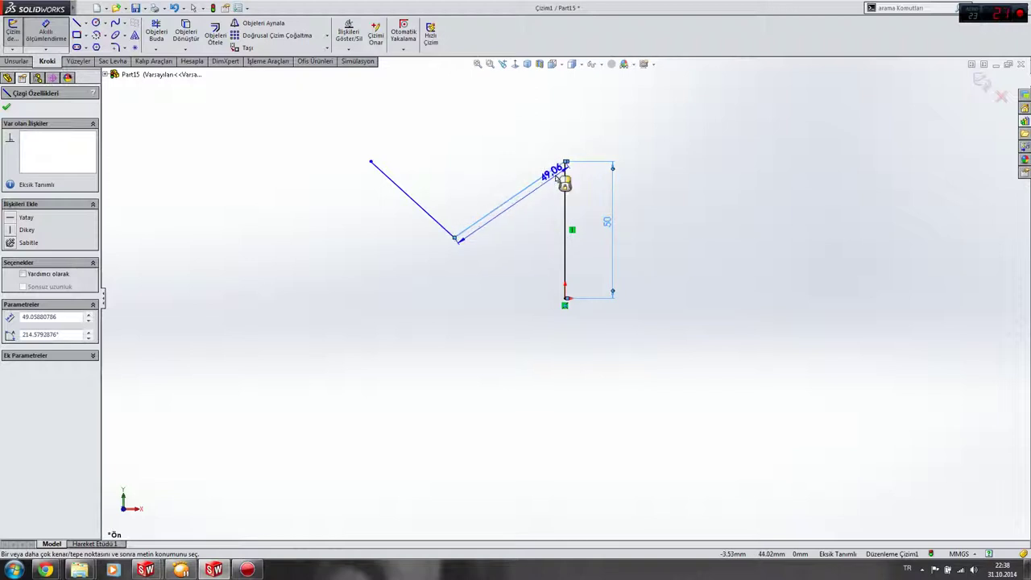
left_click(494, 167)
key("Return")
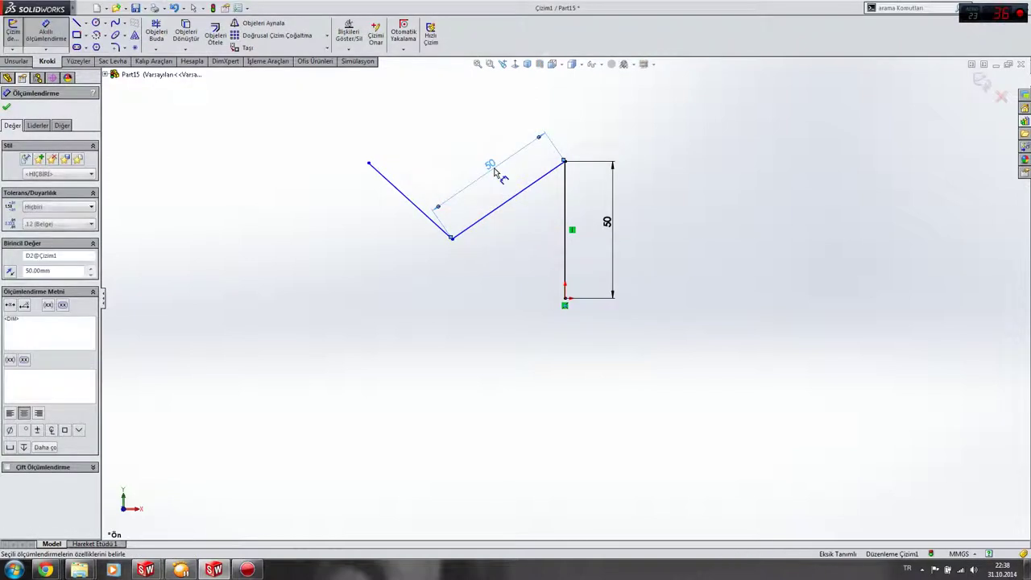
left_click(554, 171)
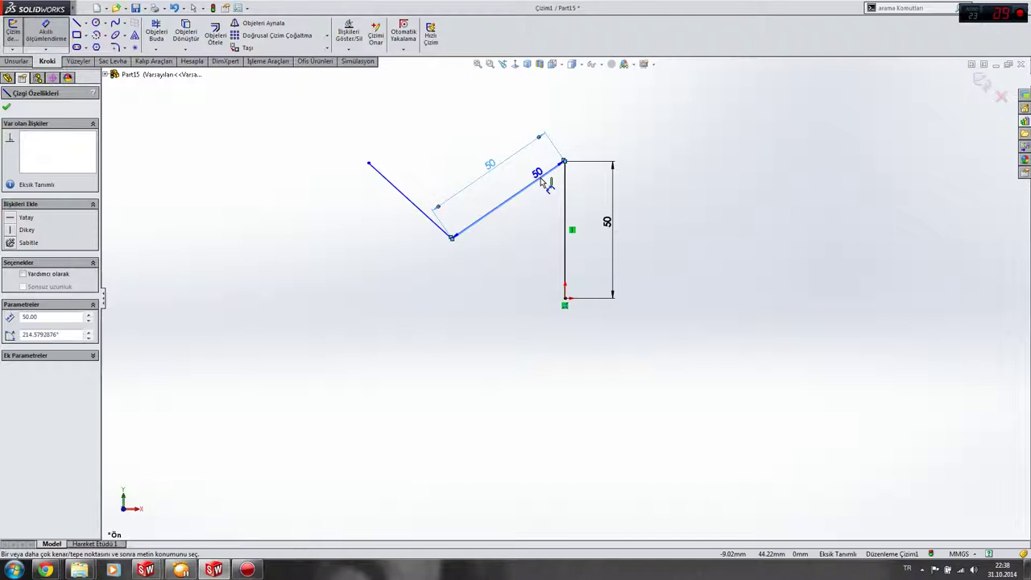
left_click(545, 184)
left_click(538, 183)
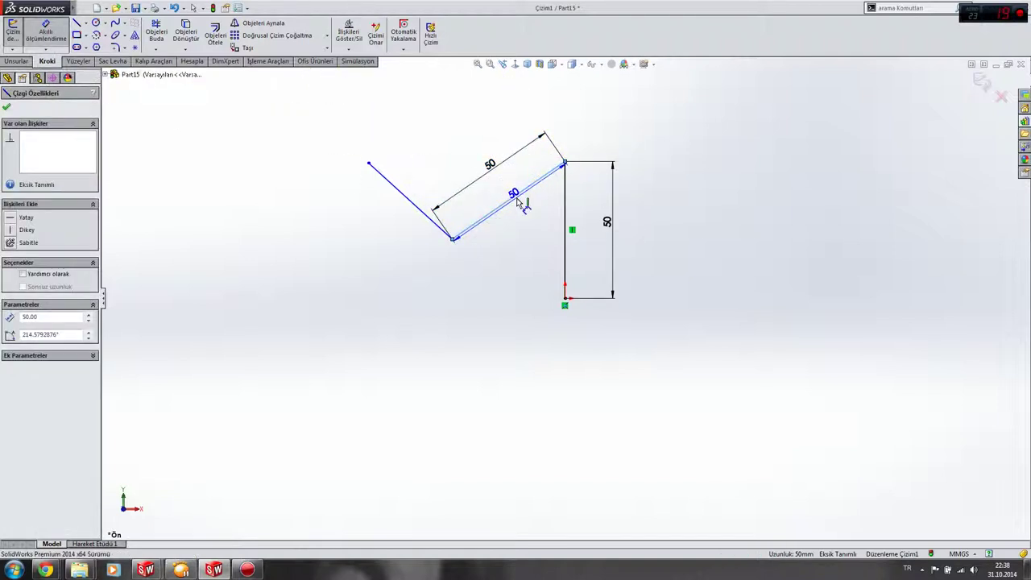
left_click(564, 205)
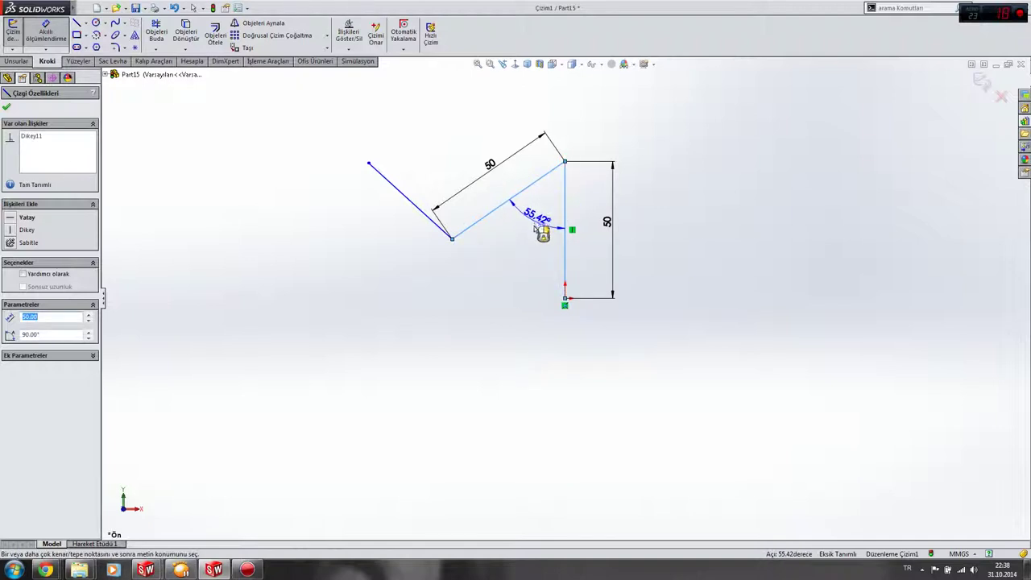
left_click(531, 234)
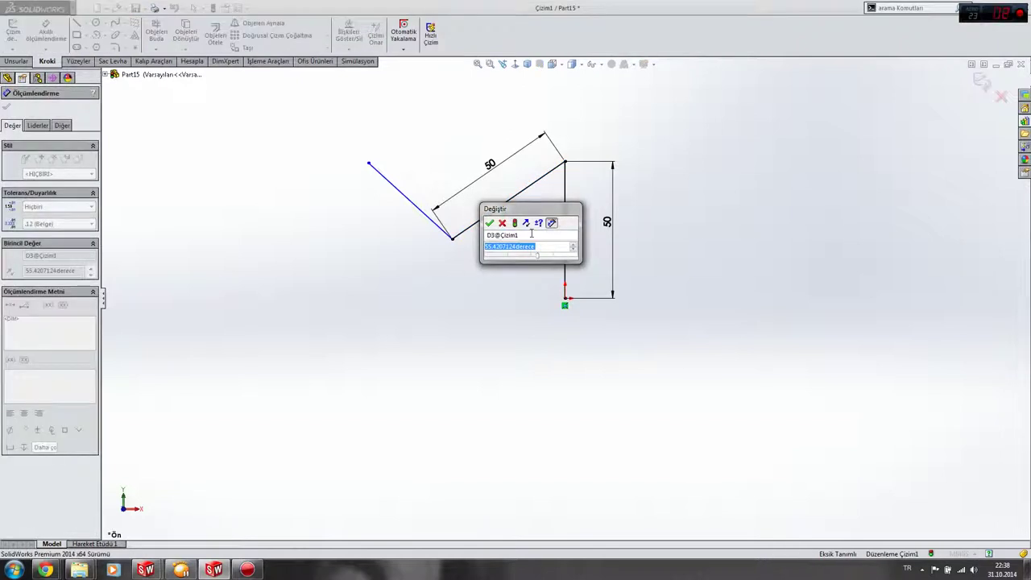
Step: Set the angle between the slanted and vertical lines to 40°
type("40")
key("Return")
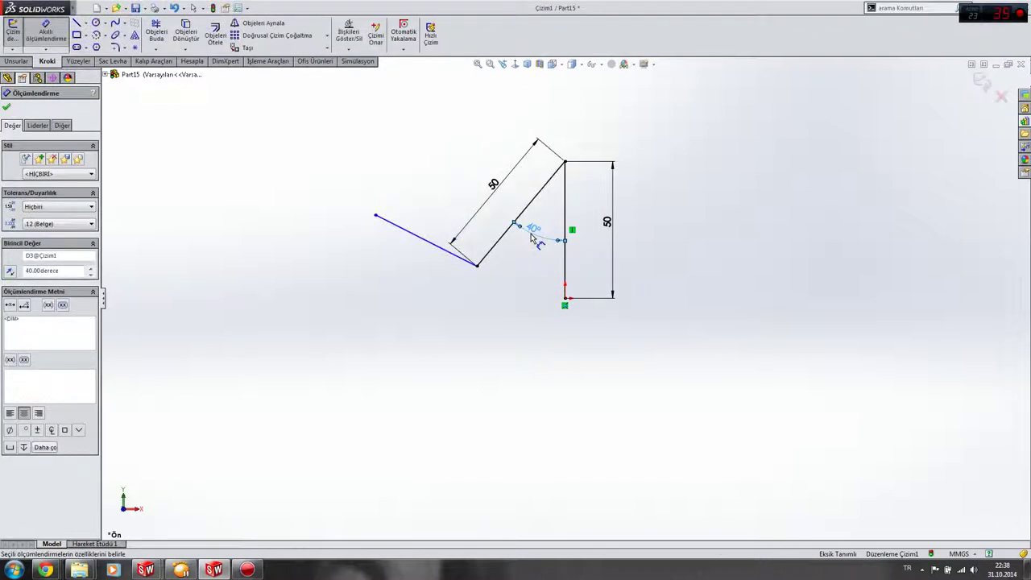
key("Escape")
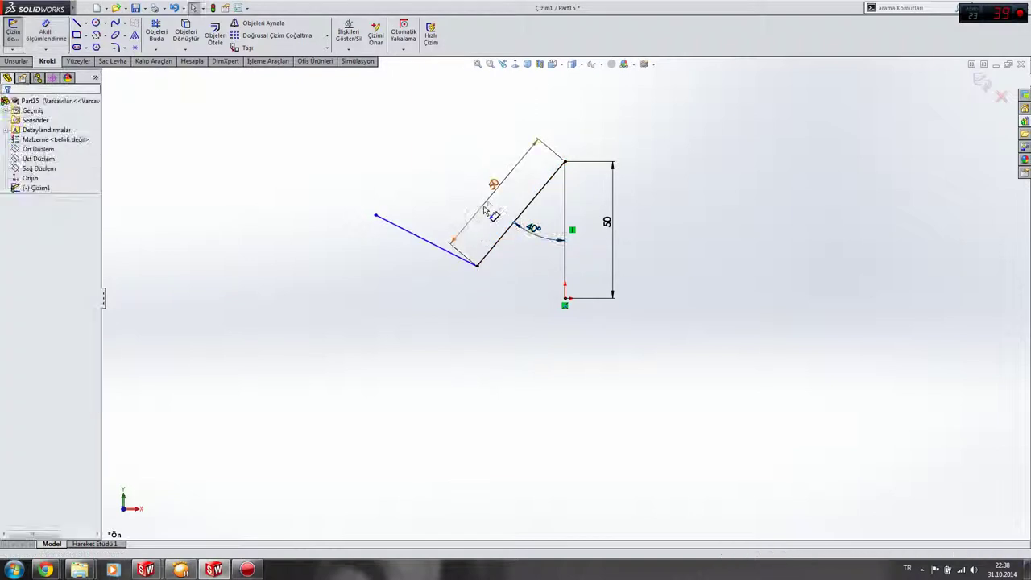
Step: Delete the slanted line's 50 length dimension, then pick the lower left and slanted lines for an angle
left_click(492, 187)
key("Delete")
right_click_drag(478, 215, 478, 165)
left_click(47, 35)
left_click(451, 258)
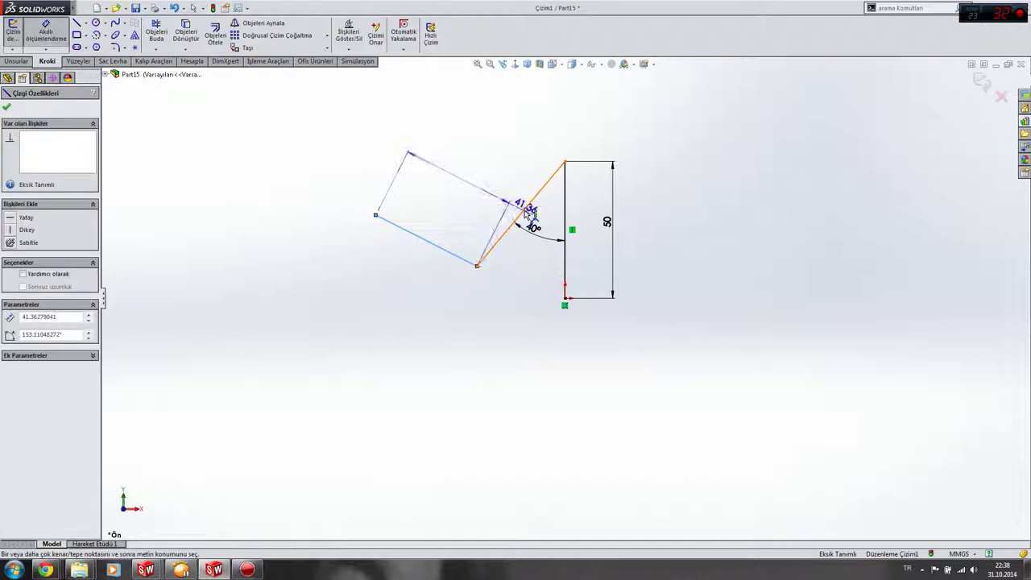
left_click(524, 213)
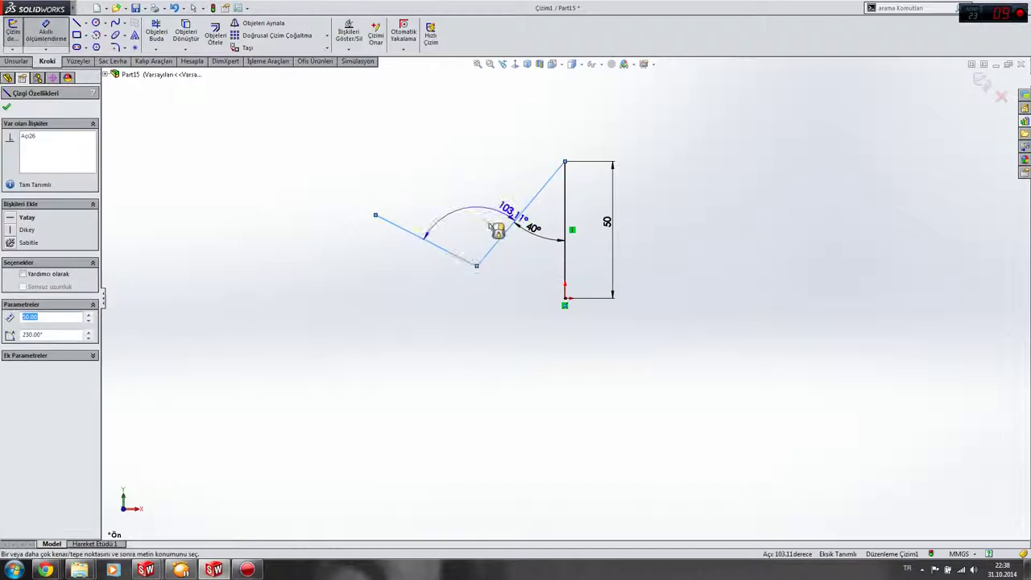
Step: Dimension the angle between the lower left line and the slanted line at 50°
left_click(503, 234)
key("Escape")
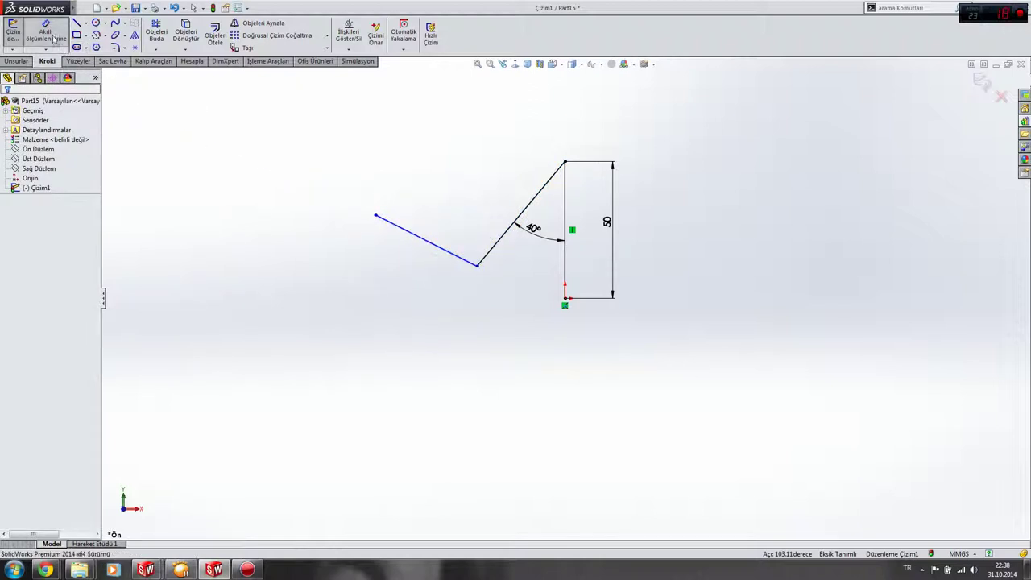
left_click(410, 233)
left_click(528, 204)
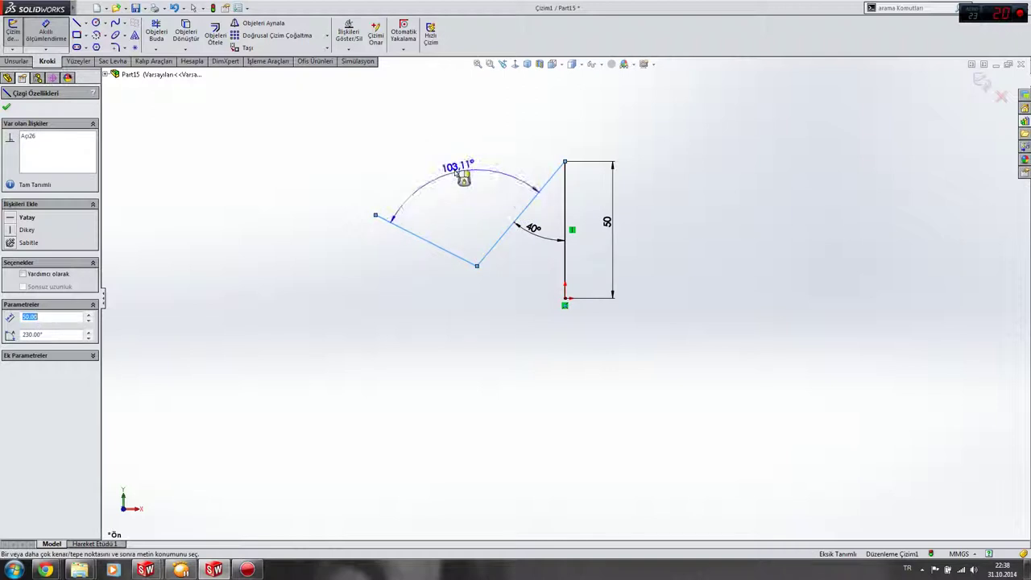
left_click(461, 174)
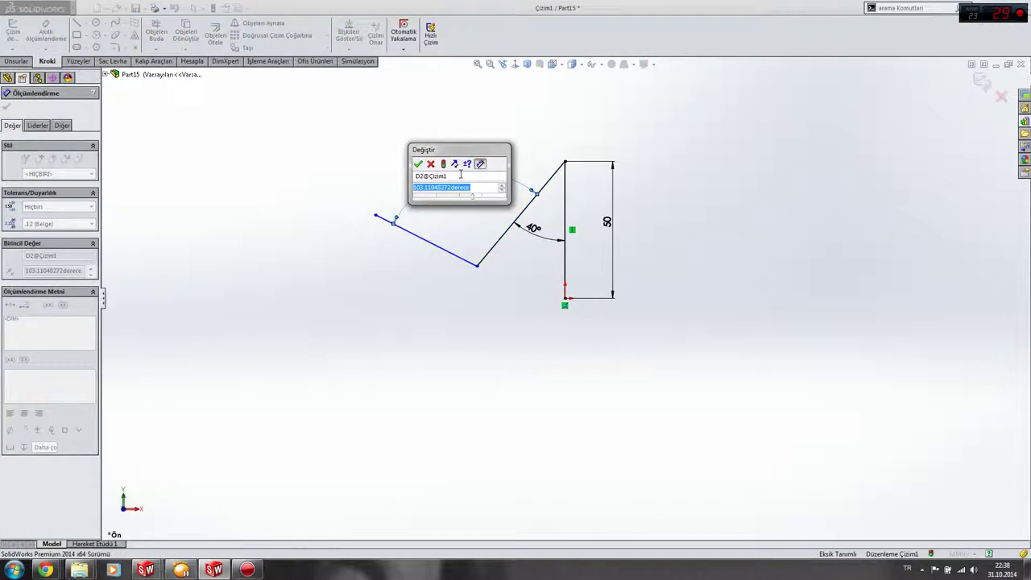
type("50")
key("Return")
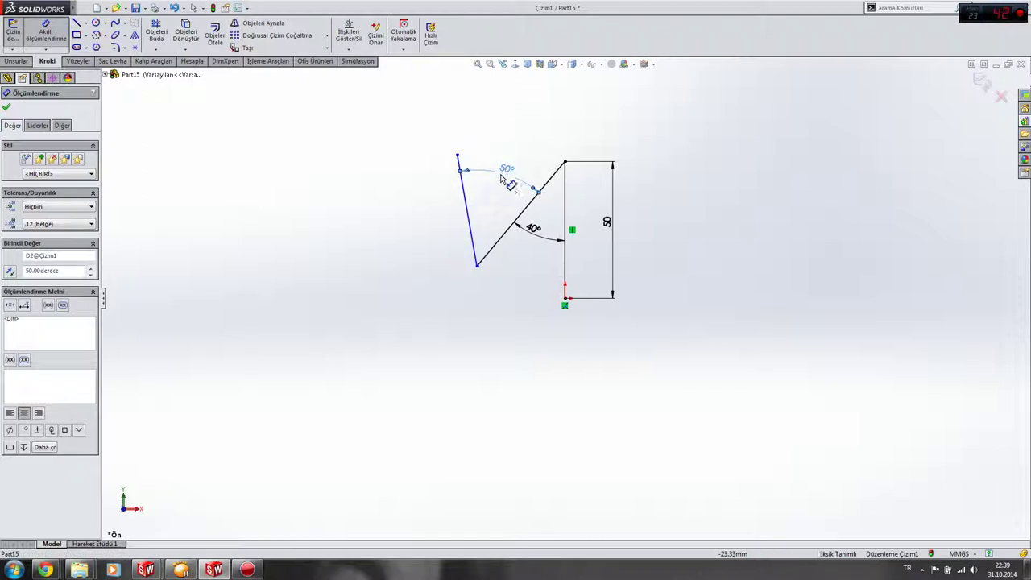
Step: Reposition the vertical 50 dimension further to the right
key("Escape")
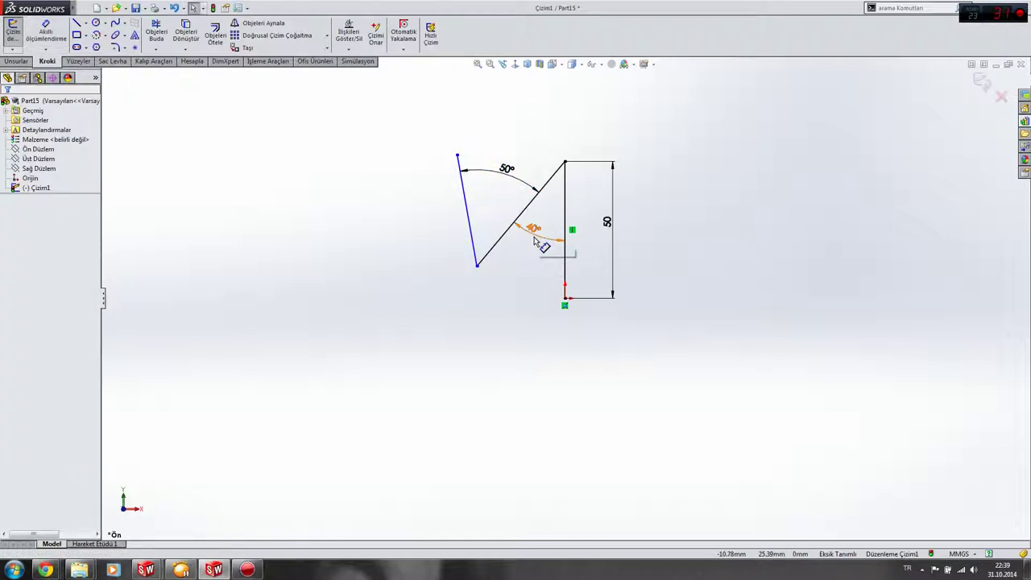
left_click(534, 241)
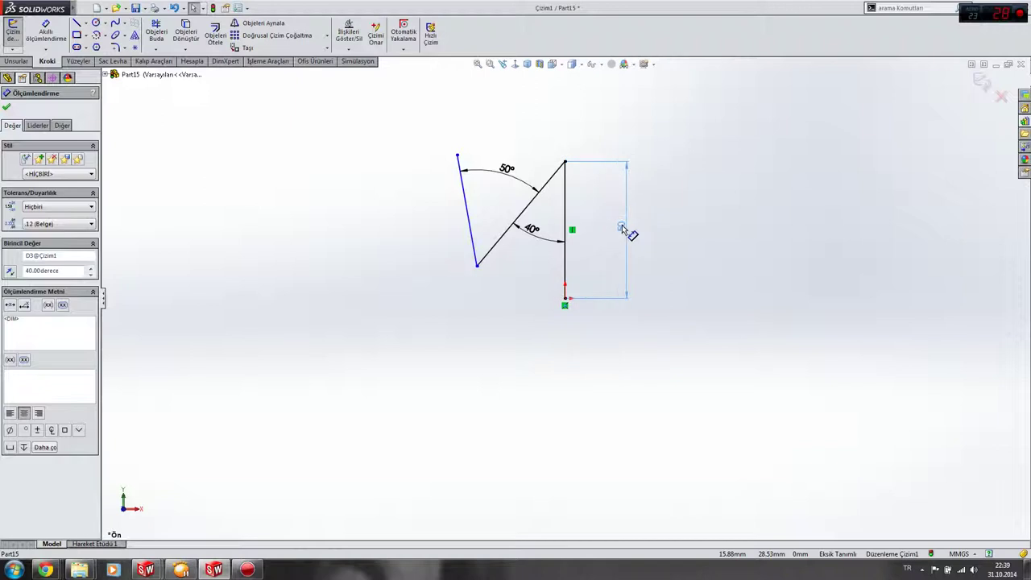
left_click(622, 229)
key("Escape")
left_click_drag(708, 371, 364, 204)
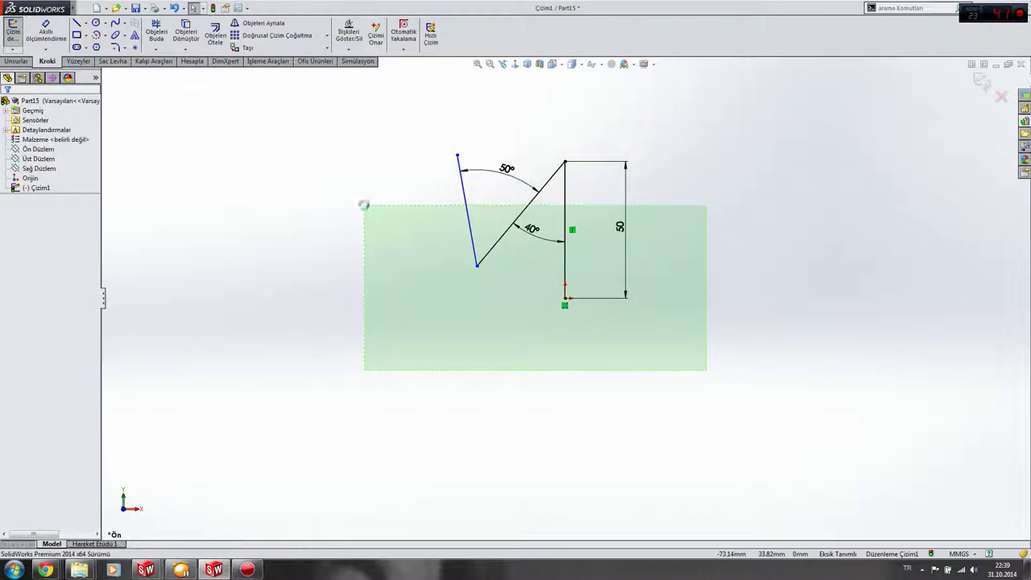
Step: Give the left slanted line a height dimension of 40
key("d")
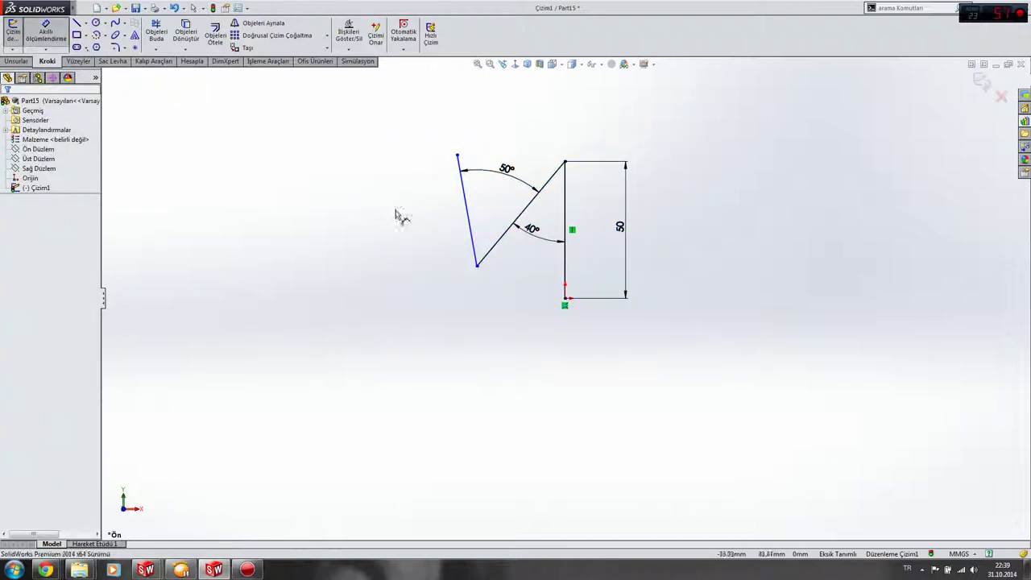
left_click(468, 219)
left_click(407, 208)
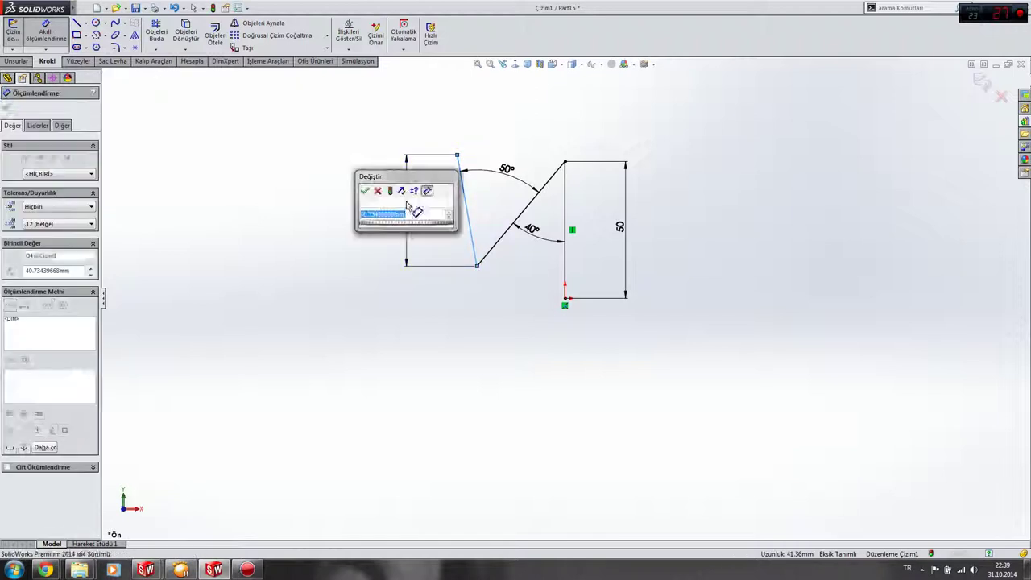
type("40")
key("Return")
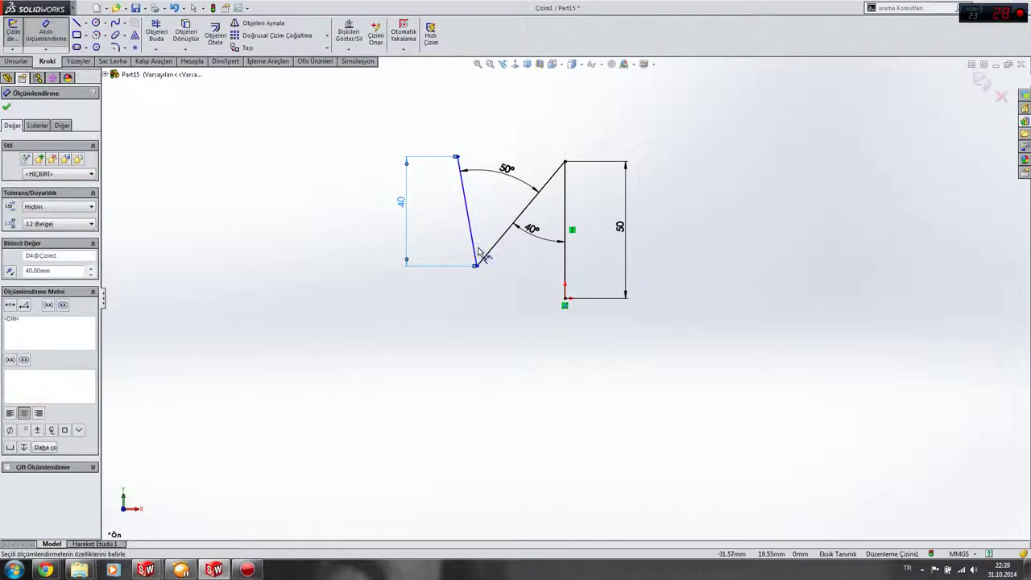
Step: Discard the over-defining 7.05 dimension and place a 50° angle between the slanted lines
left_click(478, 255)
left_click(464, 111)
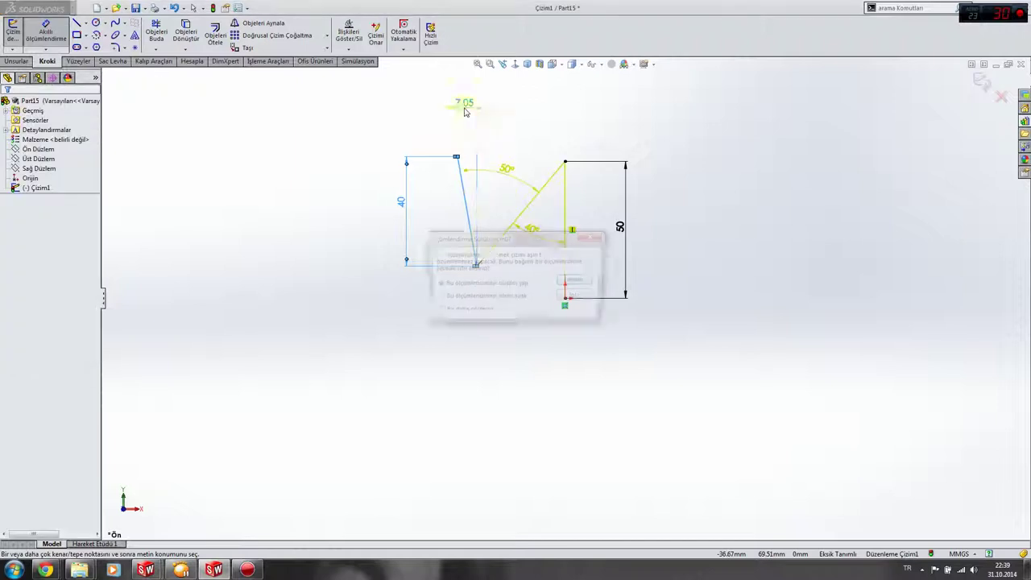
left_click(572, 299)
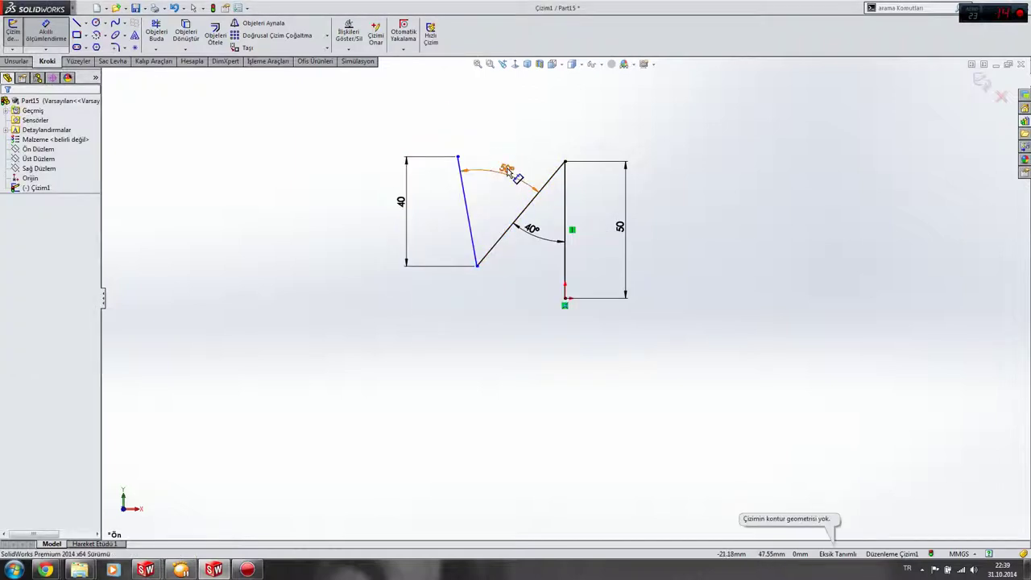
left_click(405, 201)
left_click(401, 202)
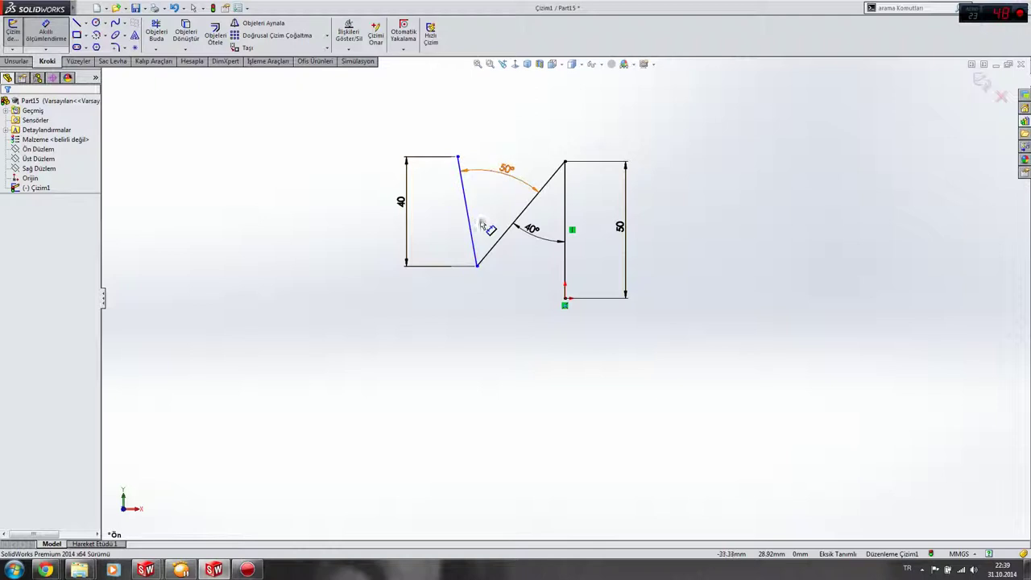
right_click_drag(502, 229, 487, 187)
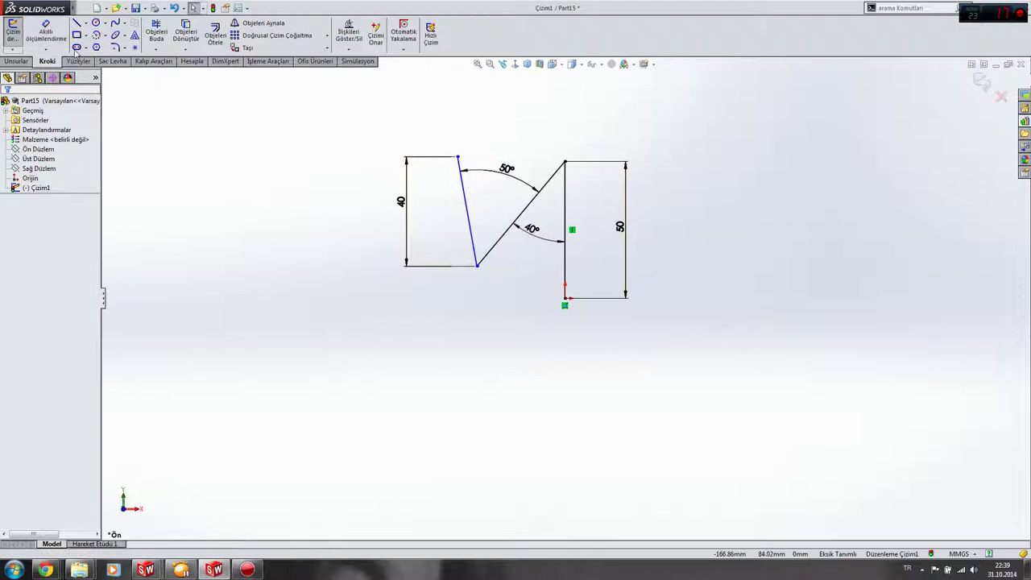
Step: Add a 32.14 horizontal dimension to the diagonal line below the sketch
left_click(45, 32)
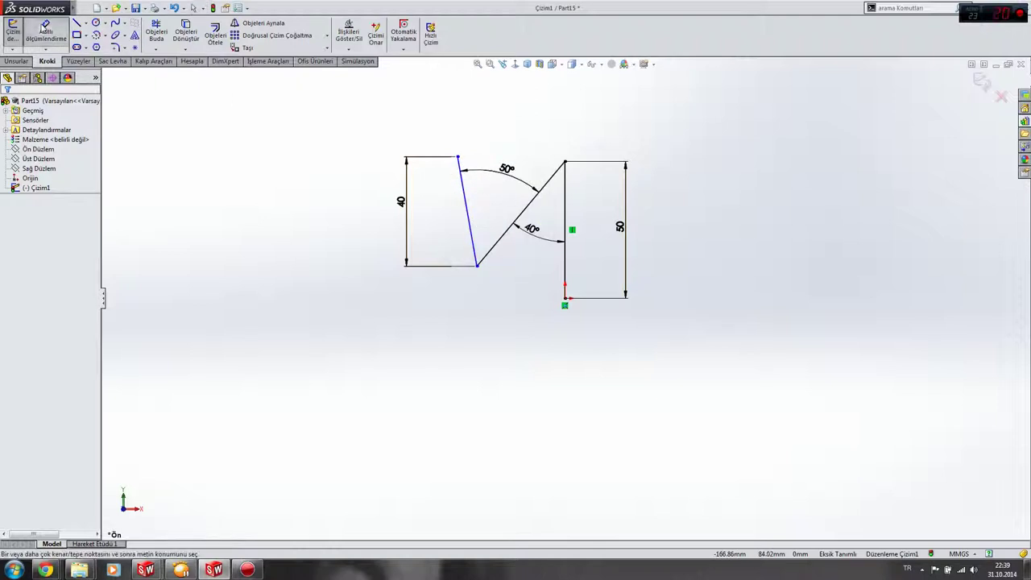
left_click(506, 235)
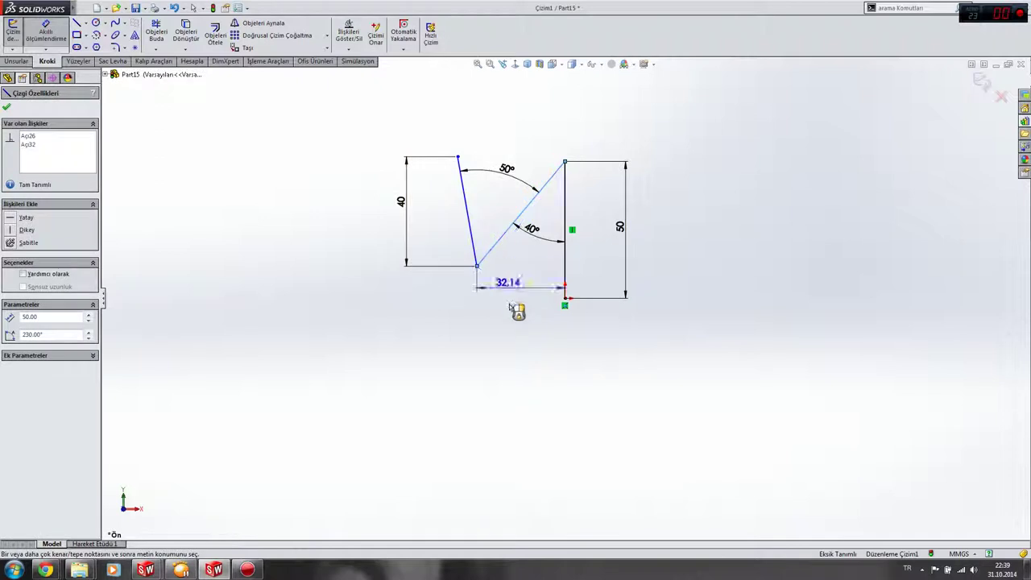
left_click(526, 361)
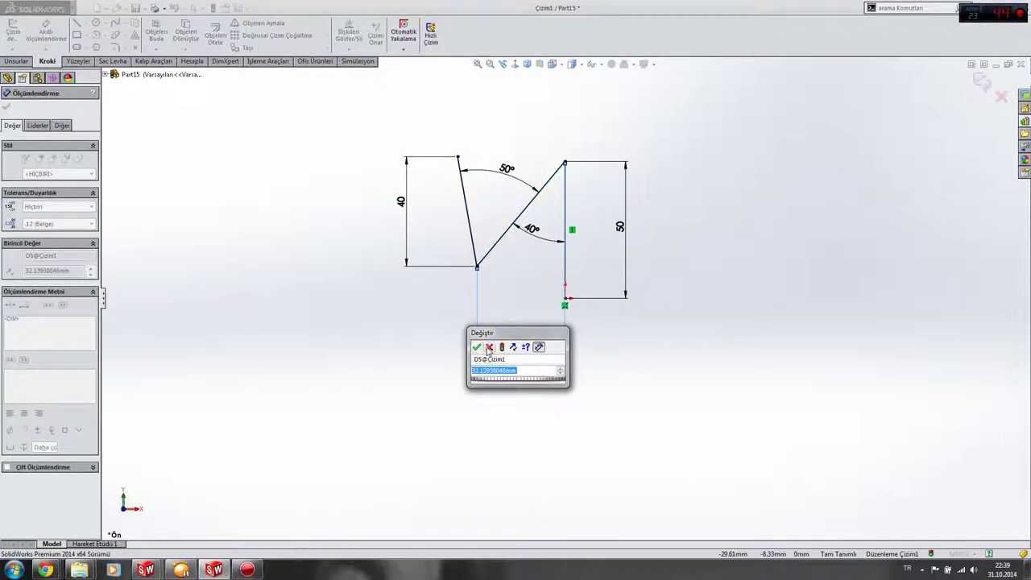
key("Return")
Step: Delete all lines and dimensions from the sketch
key("Escape")
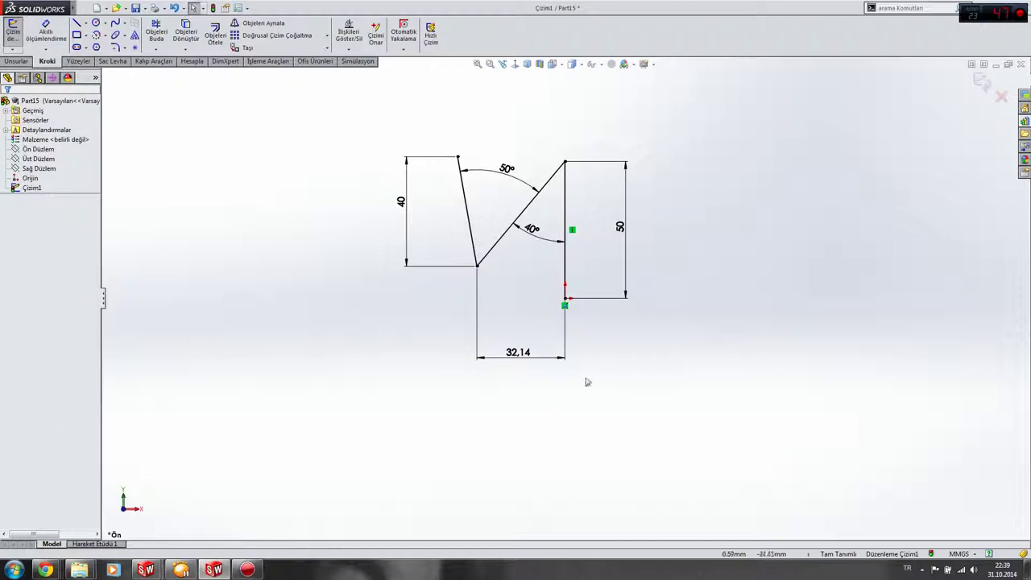
left_click_drag(779, 435, 352, 110)
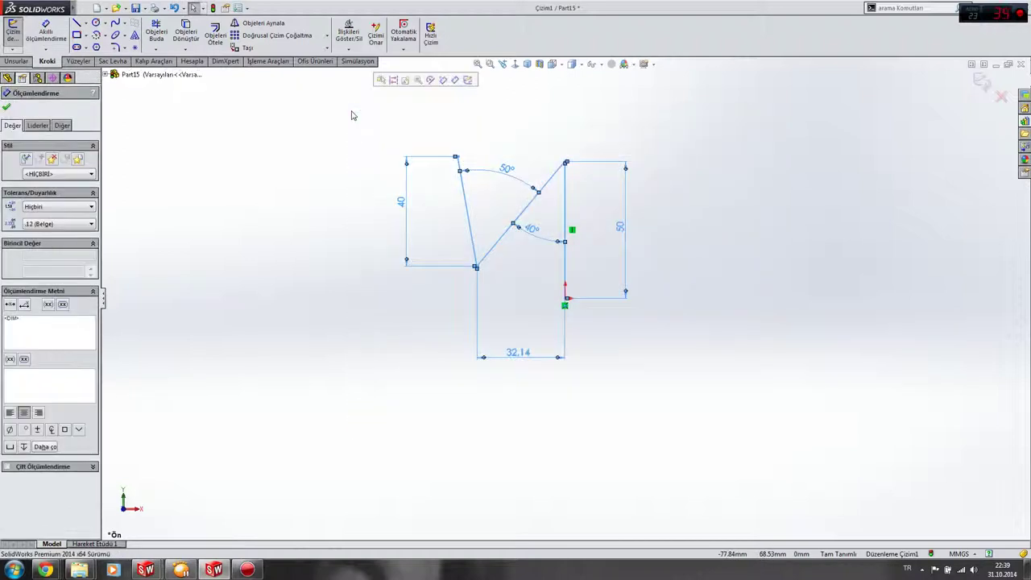
key("Delete")
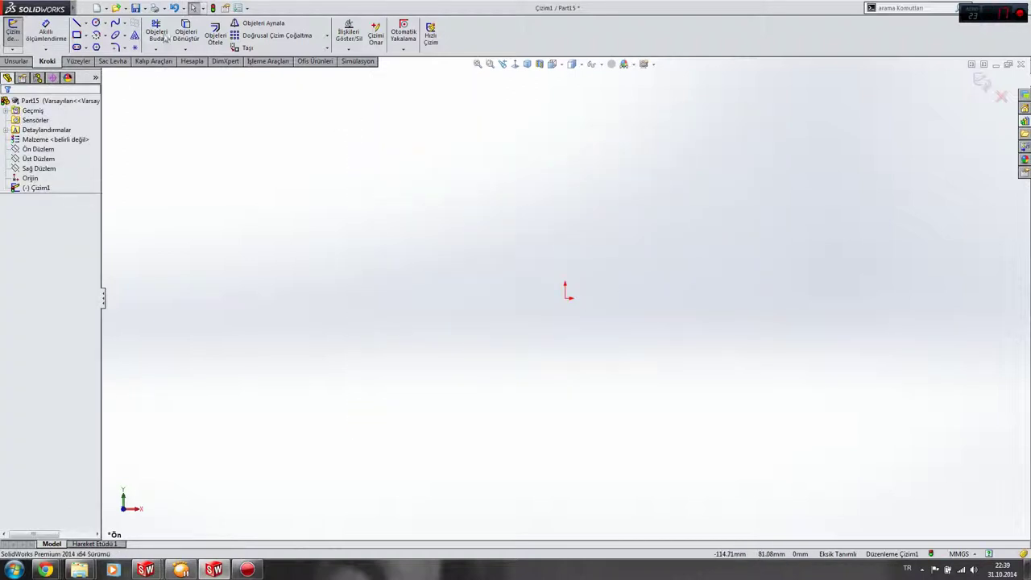
Step: Draw a vertical centerline through the origin
left_click(85, 24)
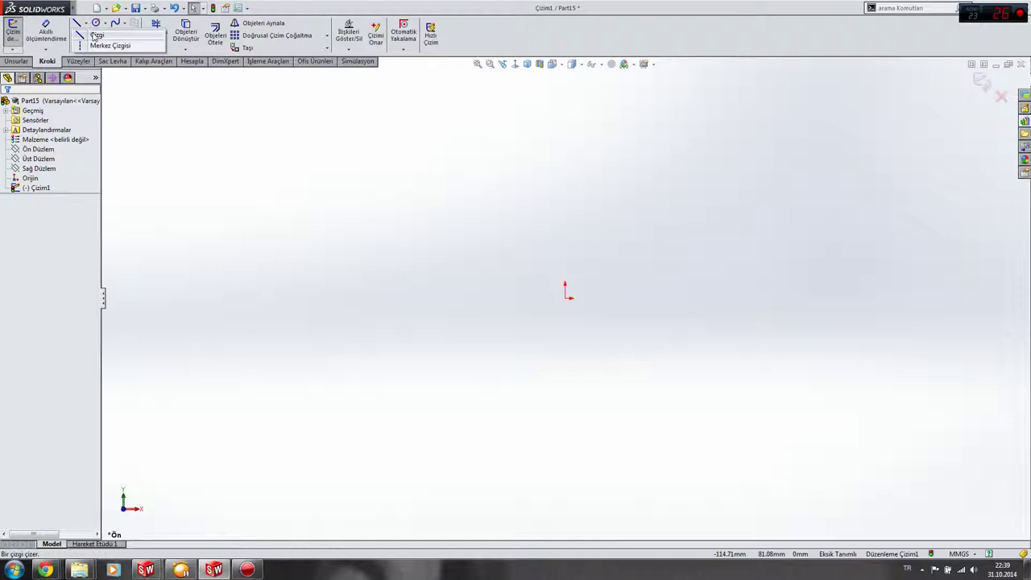
left_click(95, 46)
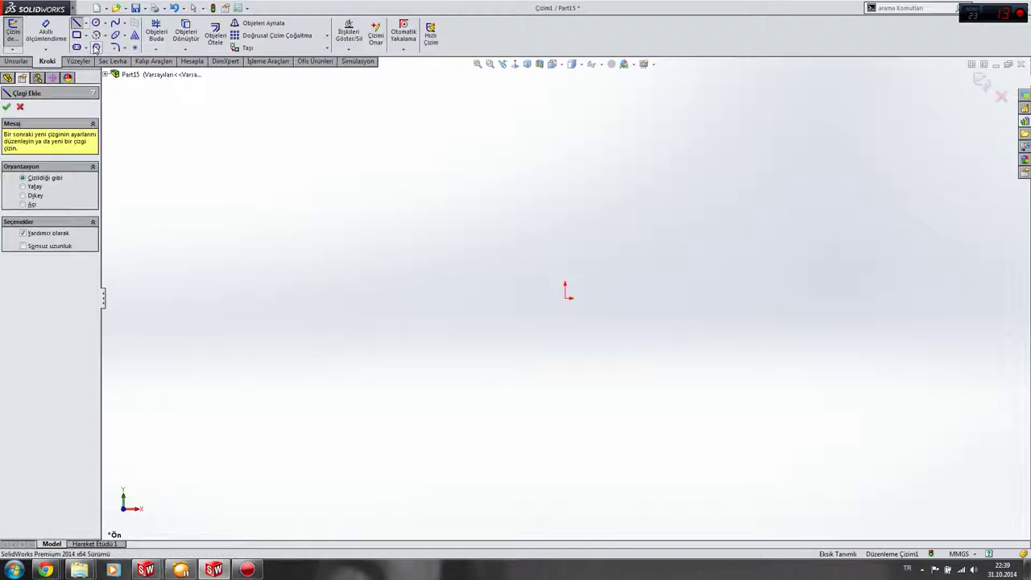
left_click(565, 167)
left_click(565, 373)
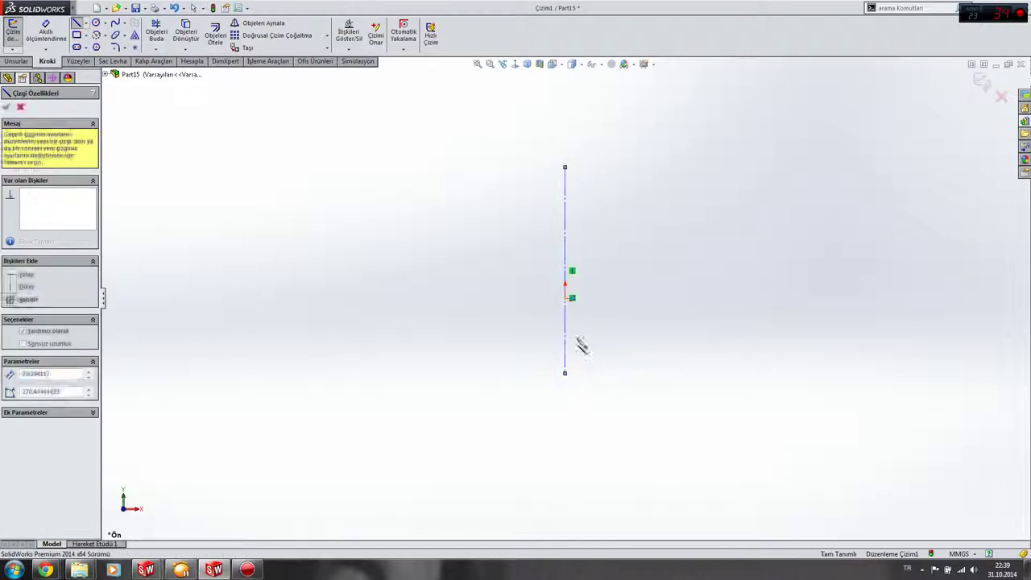
key("Escape")
key("space")
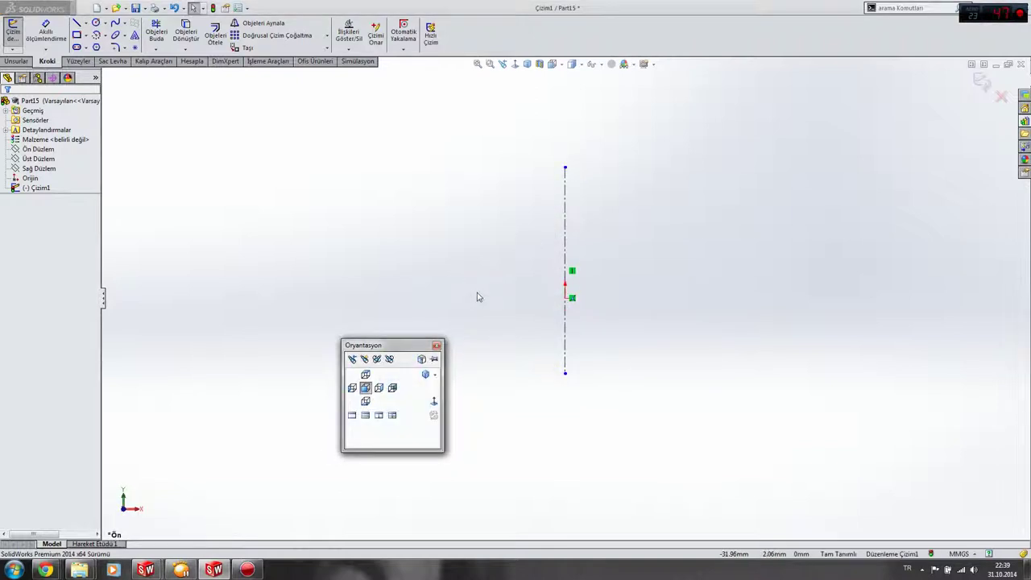
left_click(437, 344)
Step: Draw top, left and bottom edges from the centerline's top end, forming an open rectangle
left_click(563, 263)
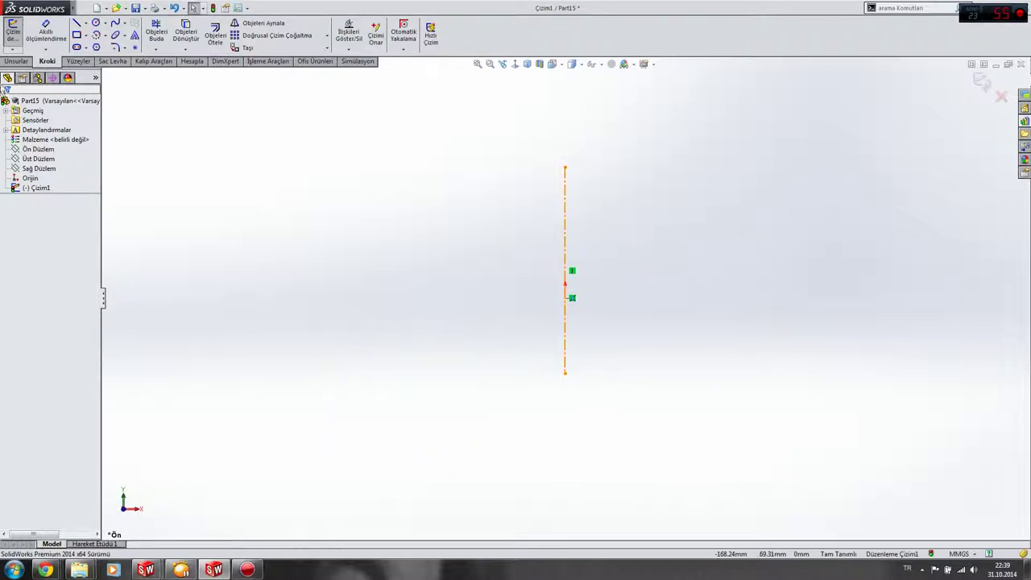
left_click(77, 24)
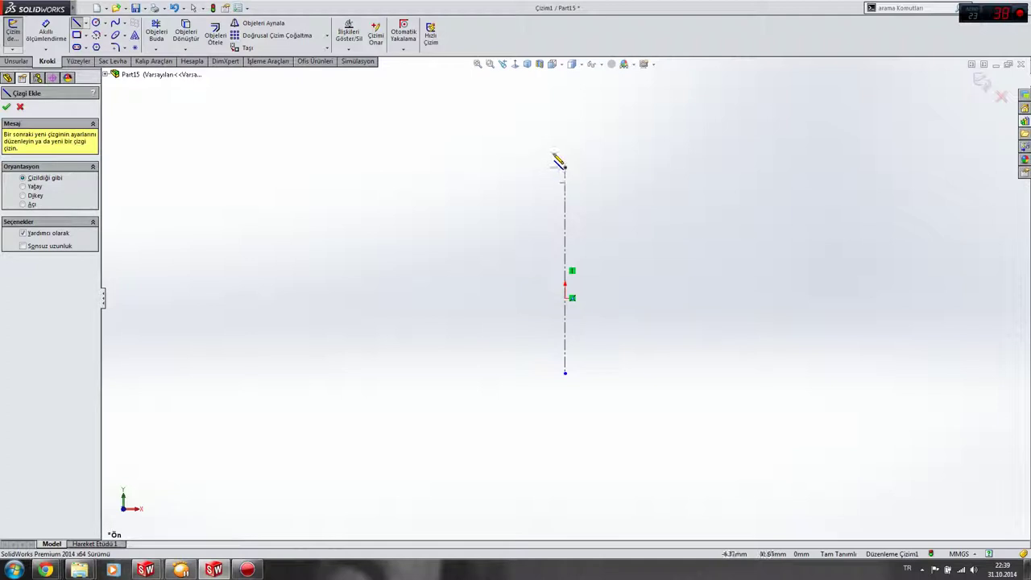
left_click(566, 169)
left_click(432, 162)
left_click(426, 332)
double_click(514, 335)
key("Escape")
Step: Dimension the top line at 48.63 wide and the right line at 75.29 tall
left_click(46, 32)
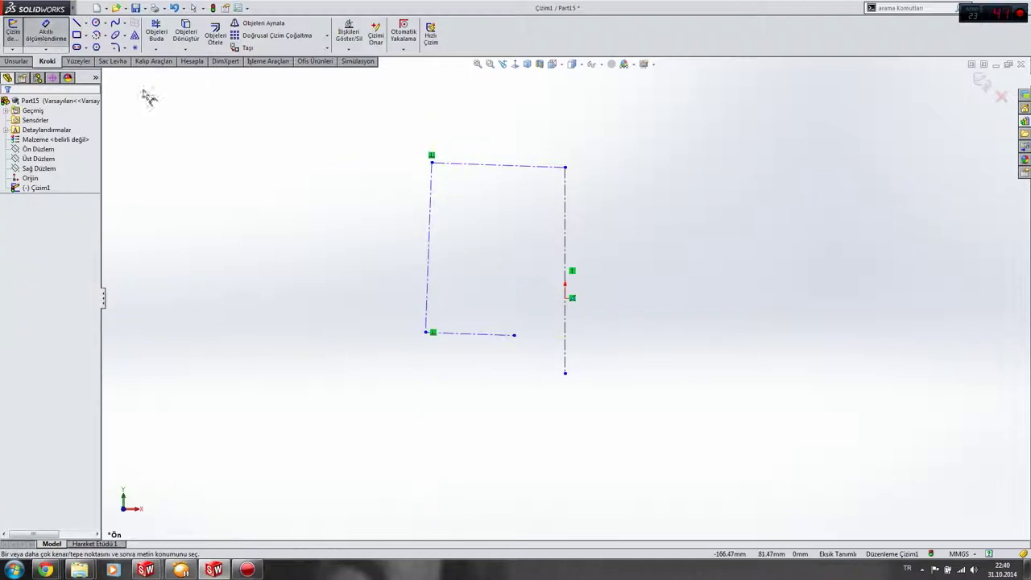
left_click(522, 166)
left_click(515, 131)
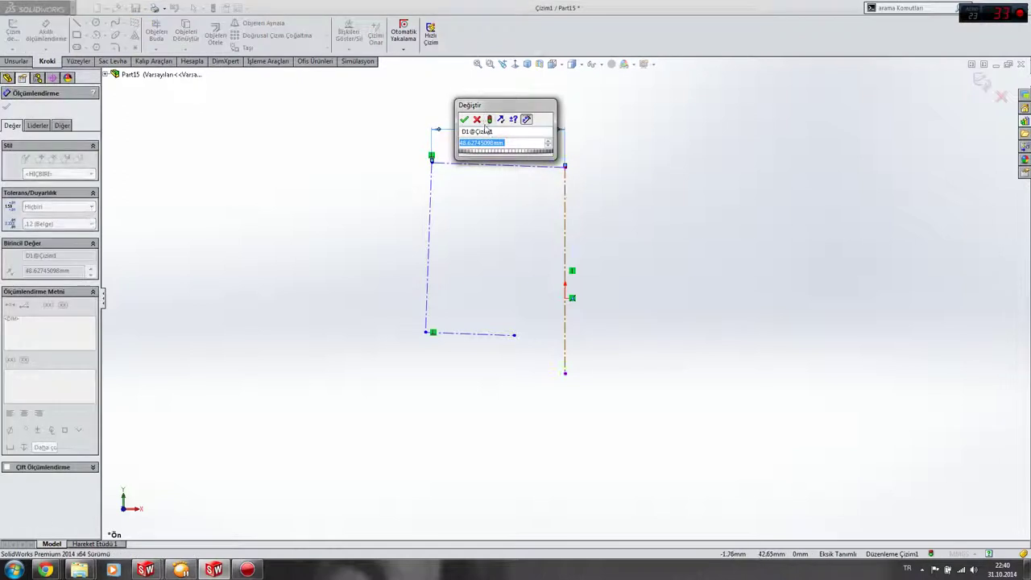
key("Return")
left_click(567, 207)
left_click(636, 212)
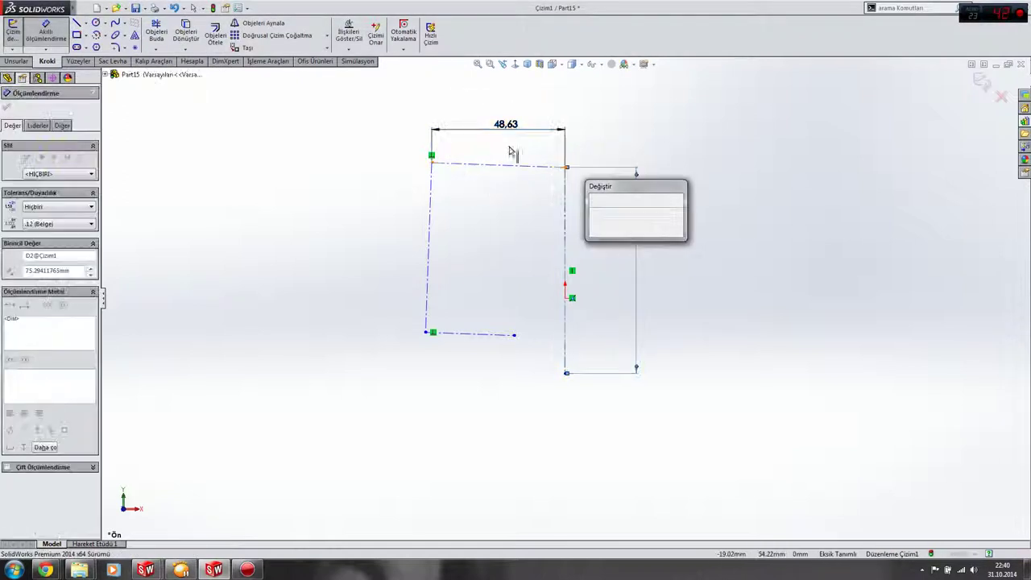
key("Return")
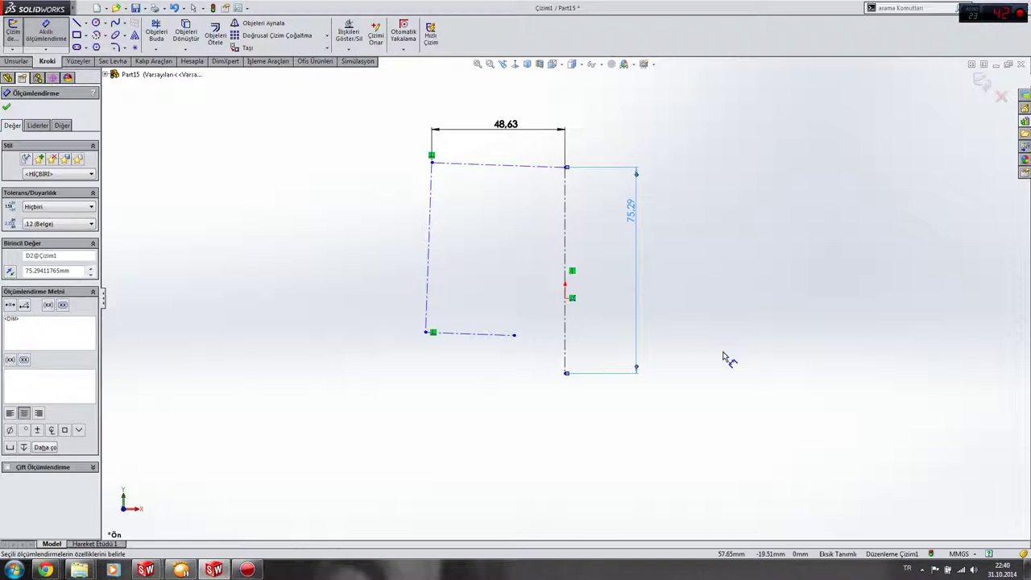
key("Escape")
left_click_drag(720, 424, 340, 110)
left_click(499, 196)
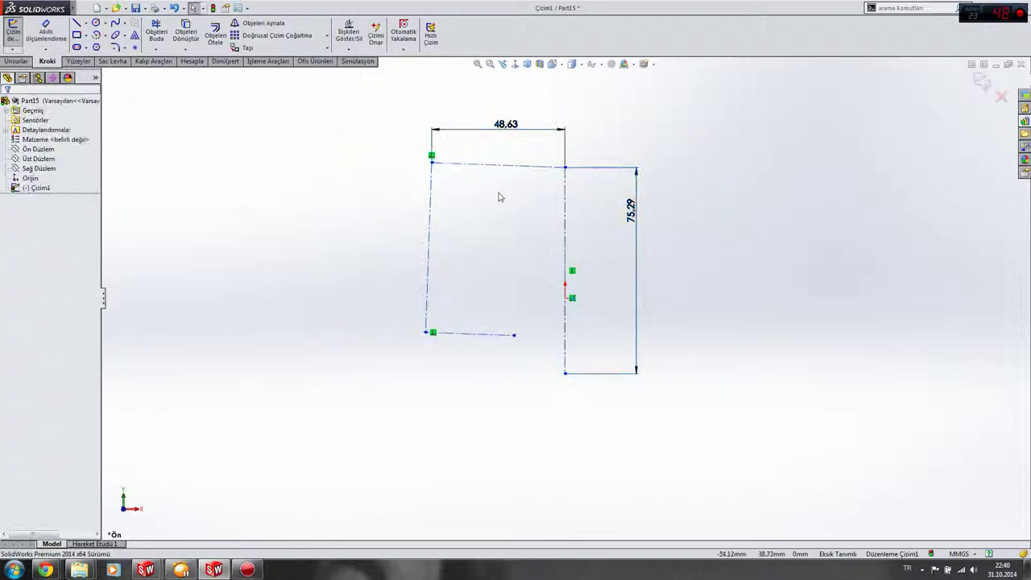
left_click(76, 23)
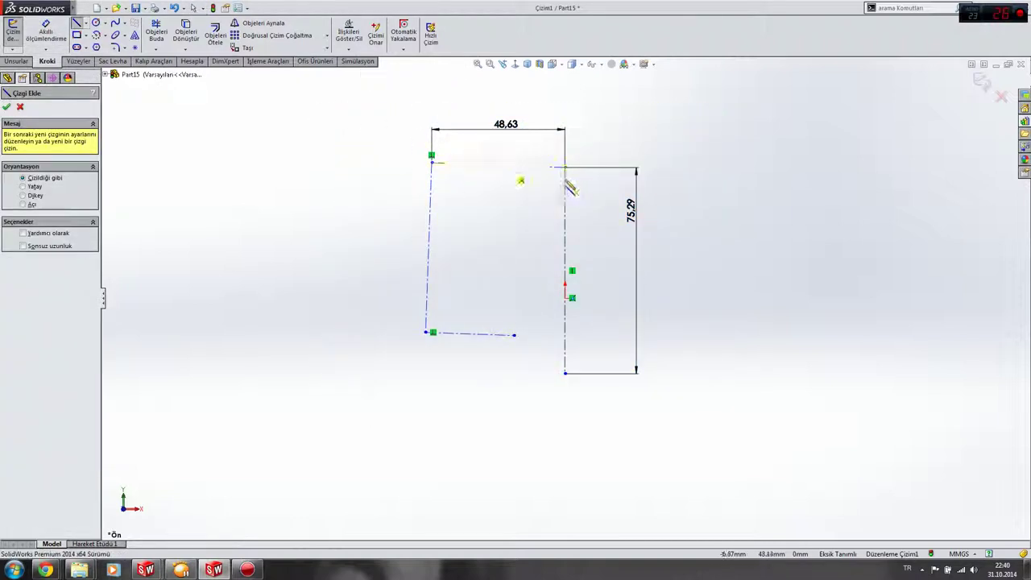
Step: Draw a horizontal centerline leftward from the top-right corner
key("Escape")
left_click(85, 23)
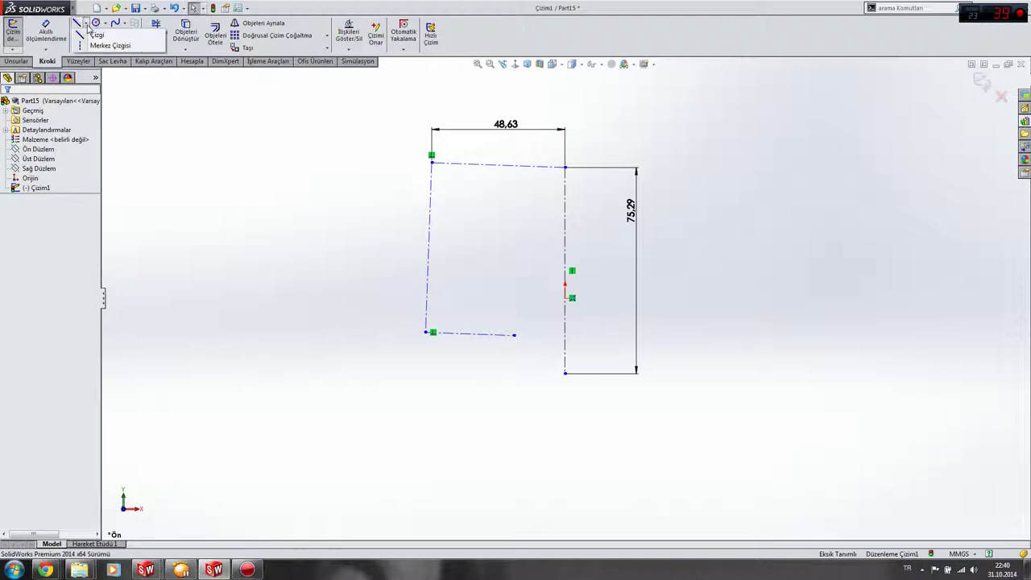
left_click(105, 49)
left_click(567, 168)
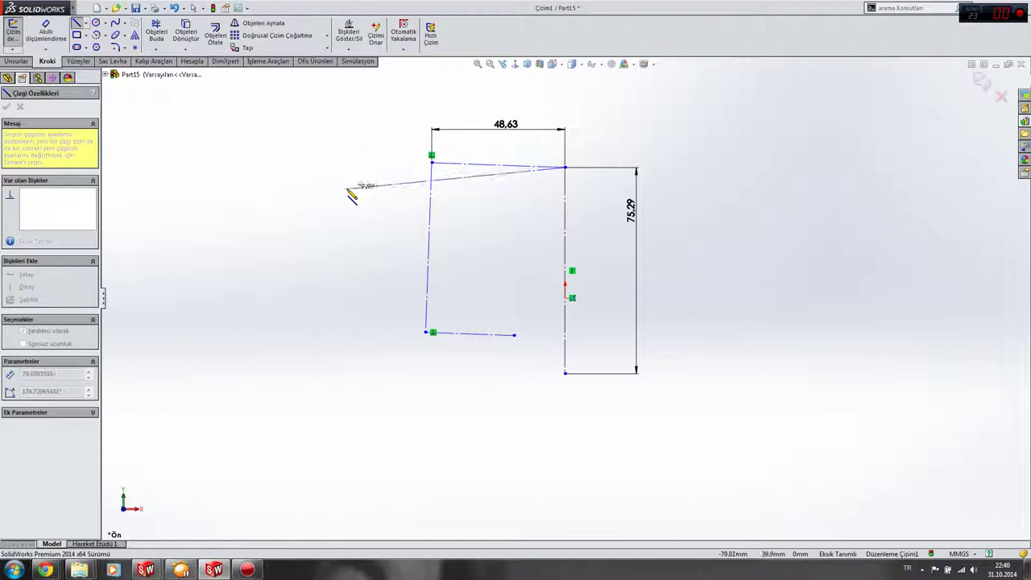
left_click(364, 168)
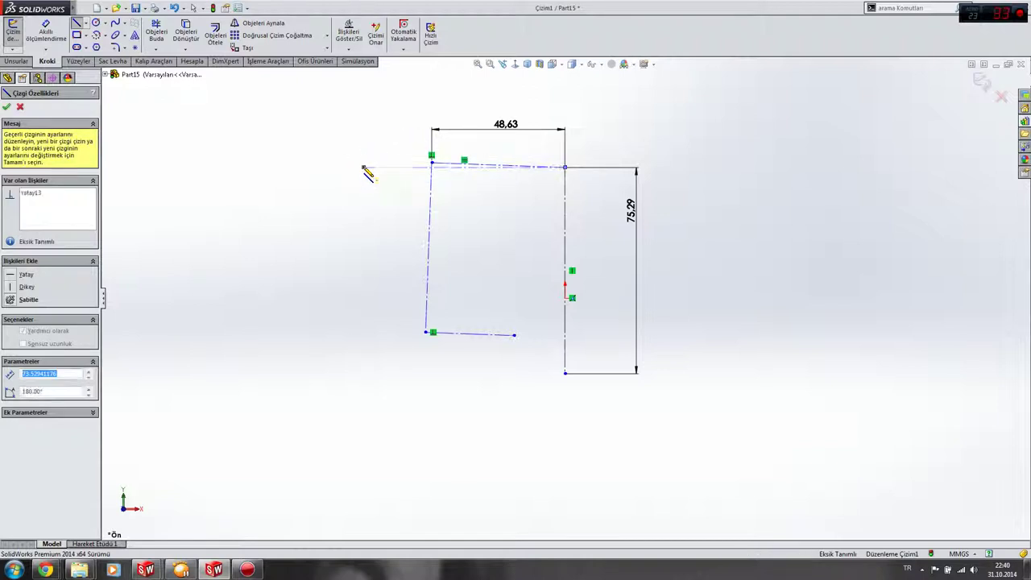
Step: Delete every centerline and dimension, leaving only the origin
key("Escape")
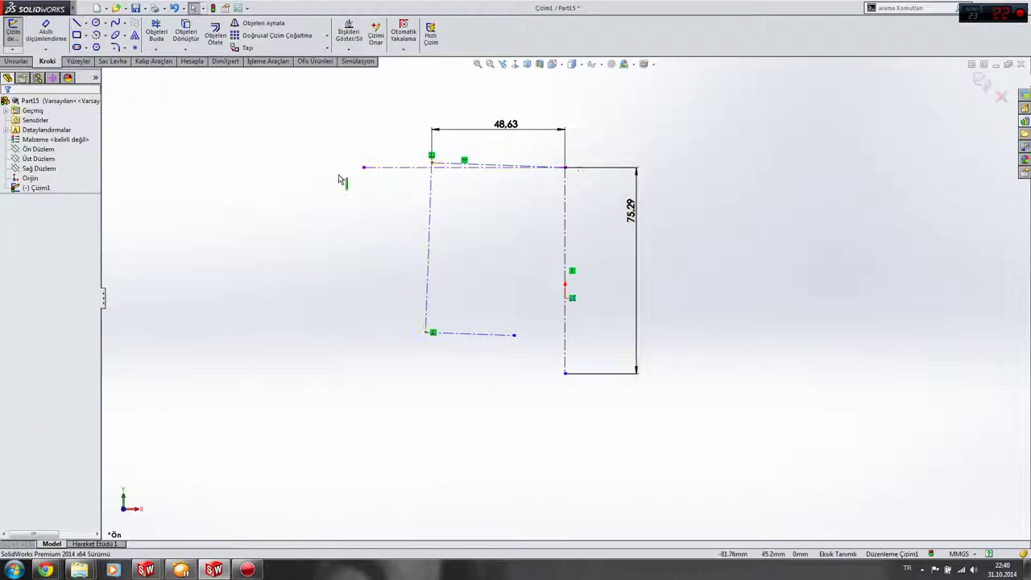
left_click_drag(821, 440, 304, 106)
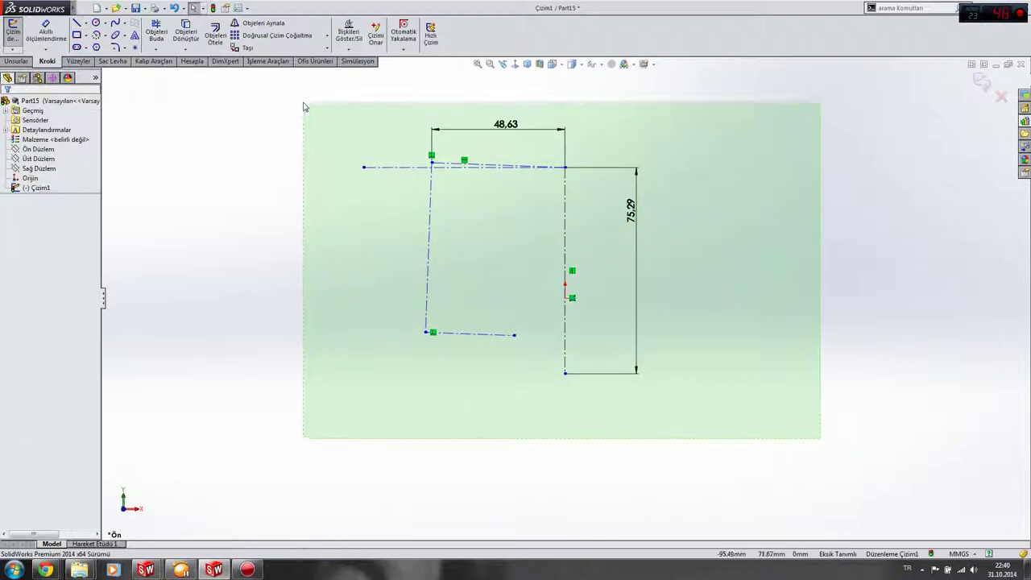
key("Delete")
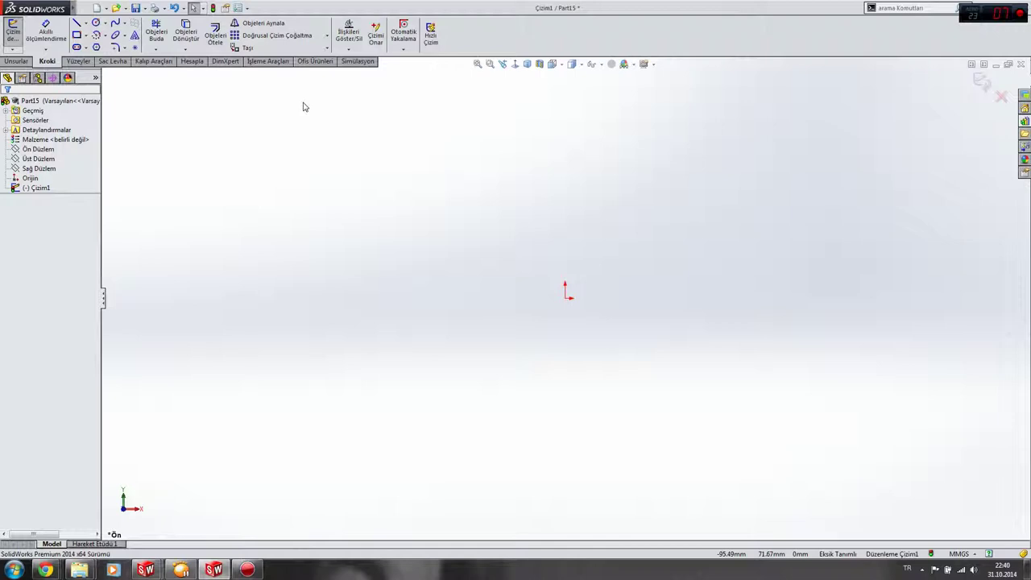